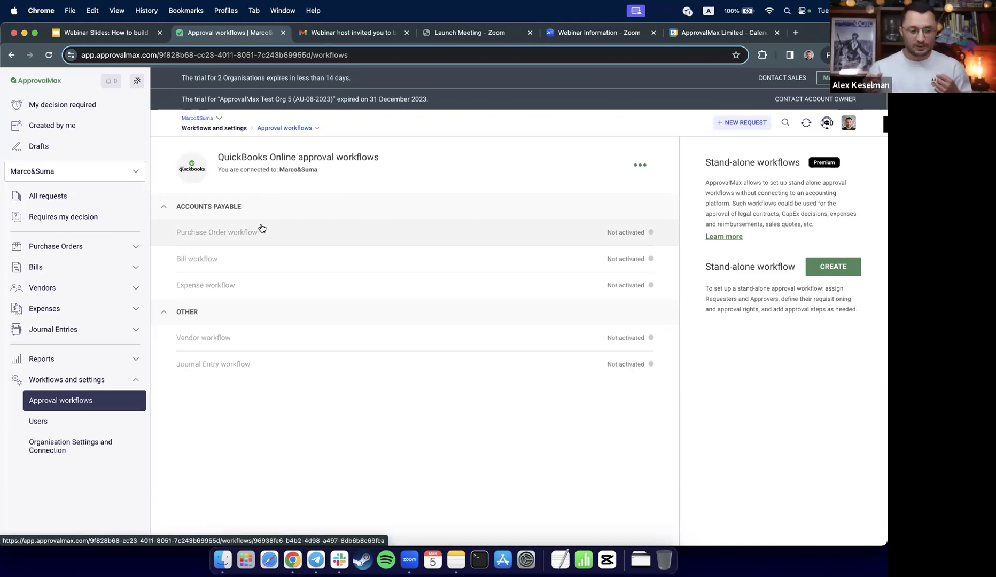
Open the Purchase Order workflow from the accounts payable workflows and check the list of available organisations without switching.
left_click(239, 235)
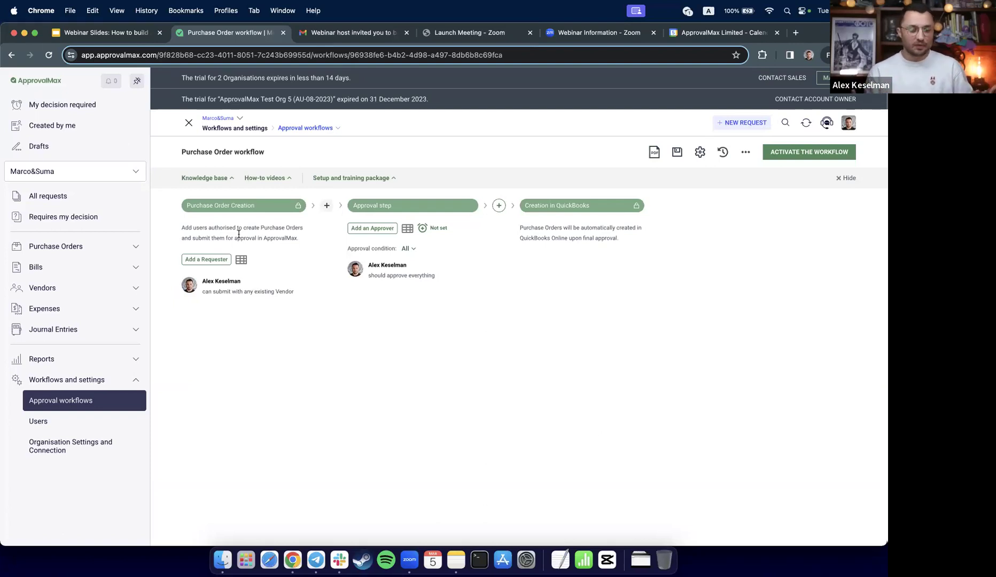
left_click(135, 170)
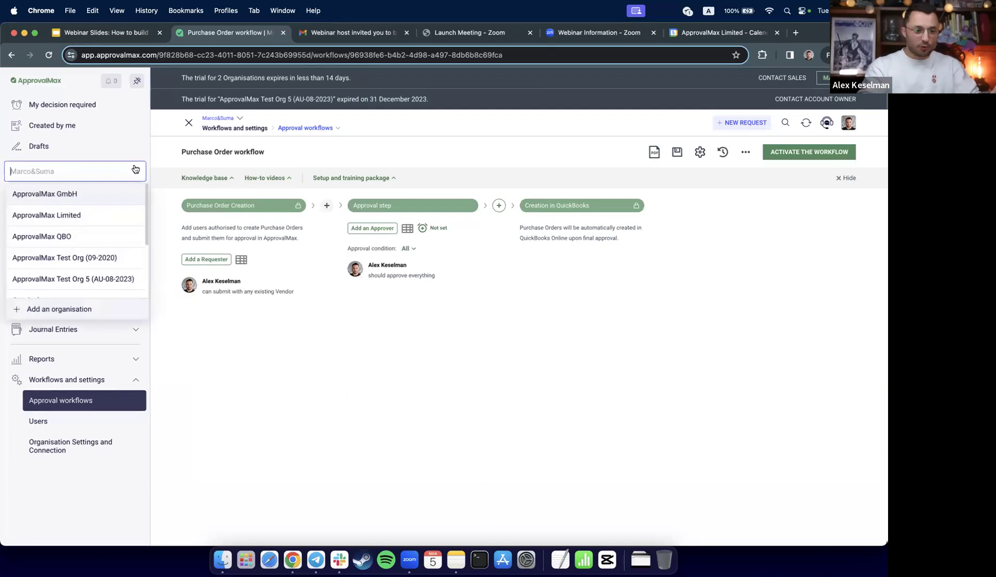
left_click(350, 503)
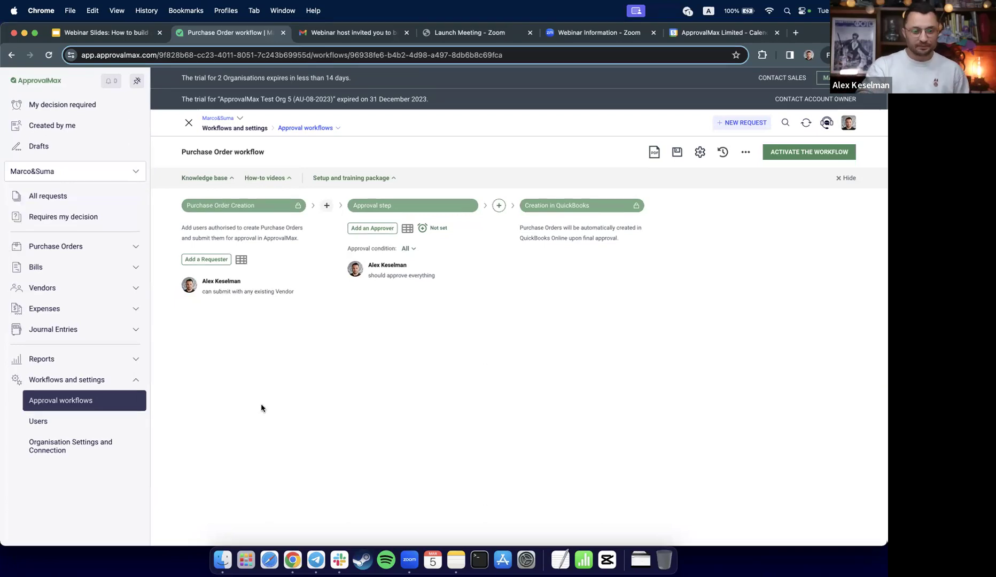
Add four existing, not yet invited users as requesters in the Purchase Order Creation step.
left_click(205, 260)
left_click(212, 261)
left_click(212, 261)
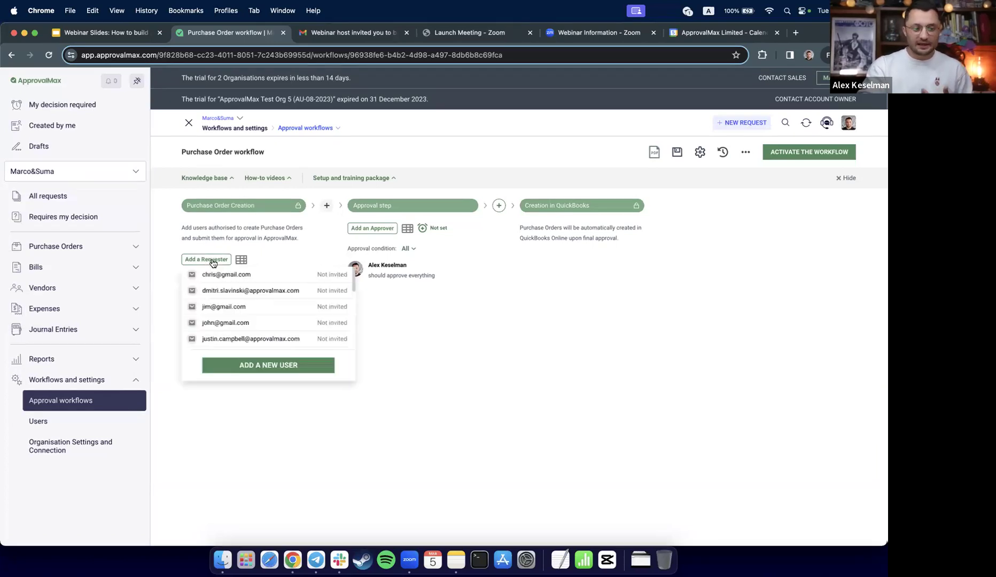
left_click(213, 261)
left_click(213, 260)
scroll(219, 289, "down", 1)
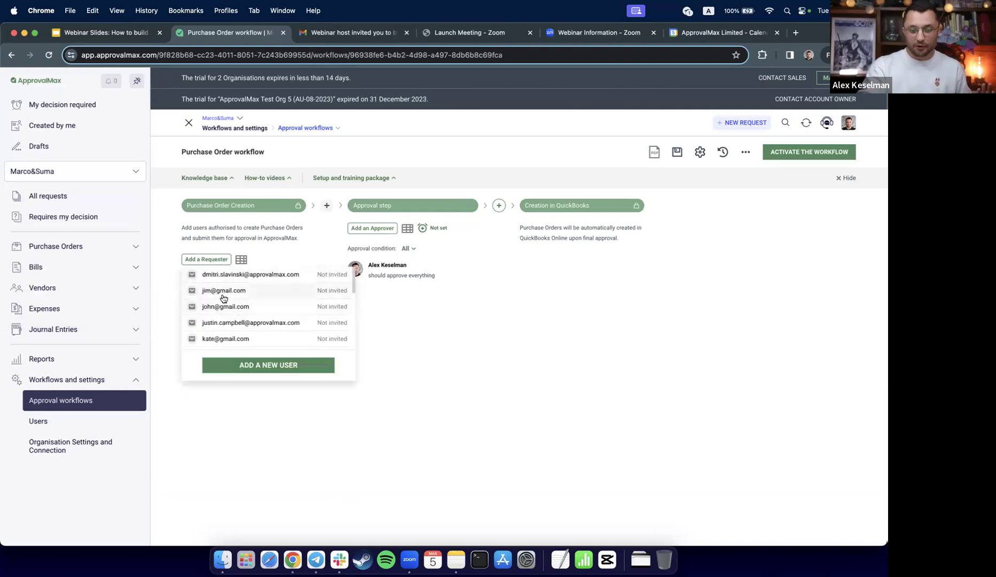
left_click(223, 297)
left_click(214, 262)
left_click(216, 291)
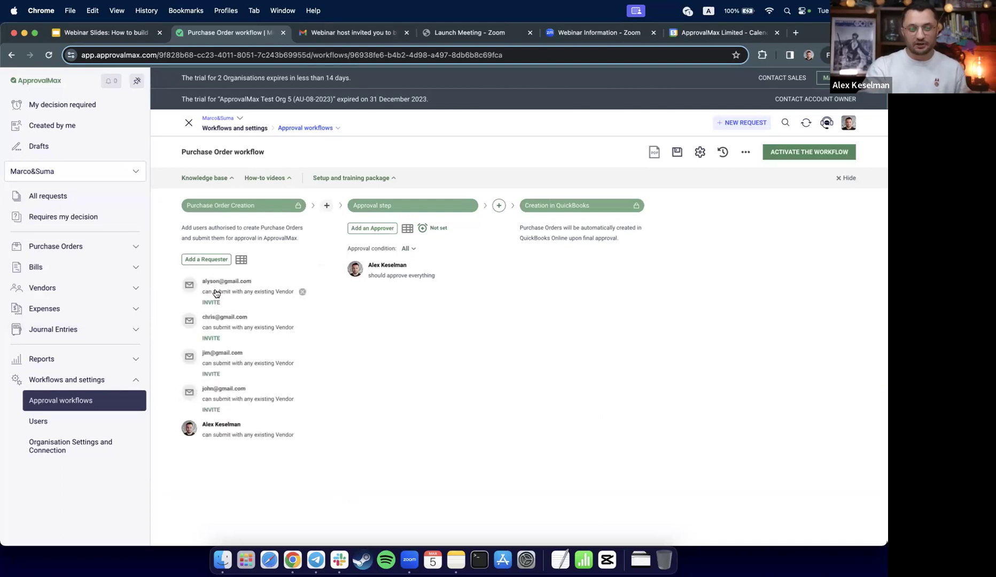
In the requester matrix, restrict the first requester to purchase orders whose Class matches R&D.
left_click(241, 260)
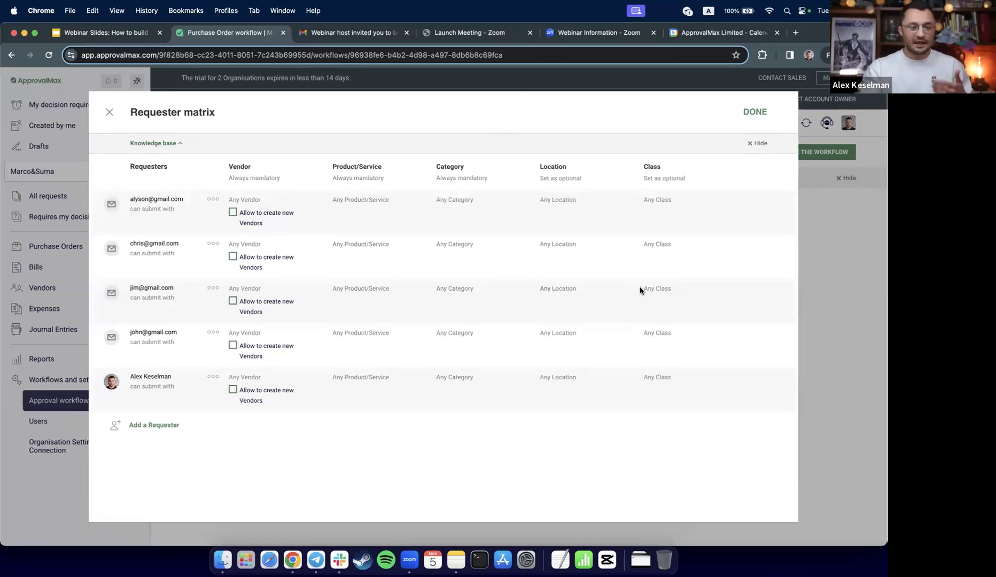
left_click(648, 200)
left_click(668, 230)
left_click(666, 211)
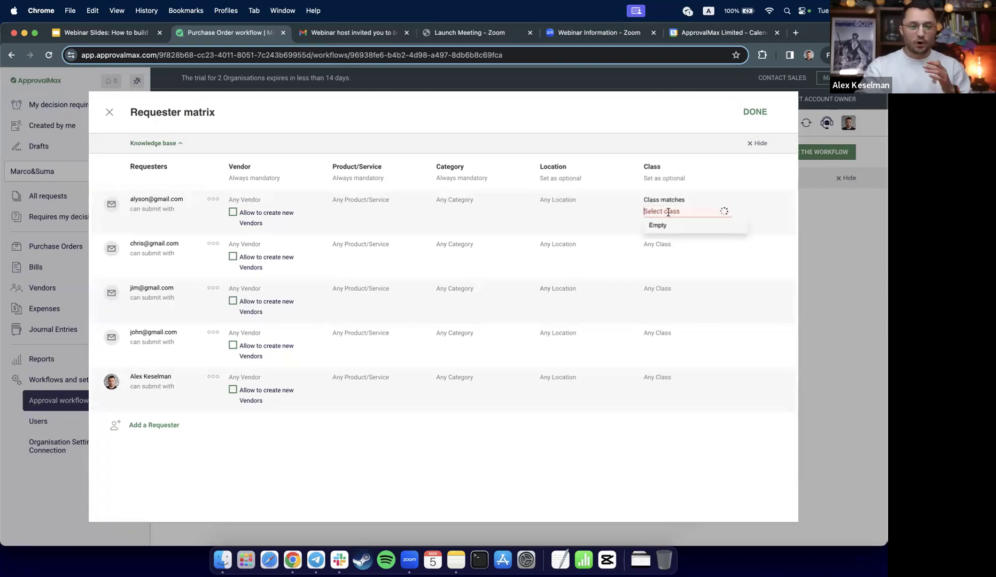
left_click(668, 259)
Restrict the first requester to Location matches London and save the requester matrix.
left_click(587, 203)
left_click(563, 231)
left_click(565, 211)
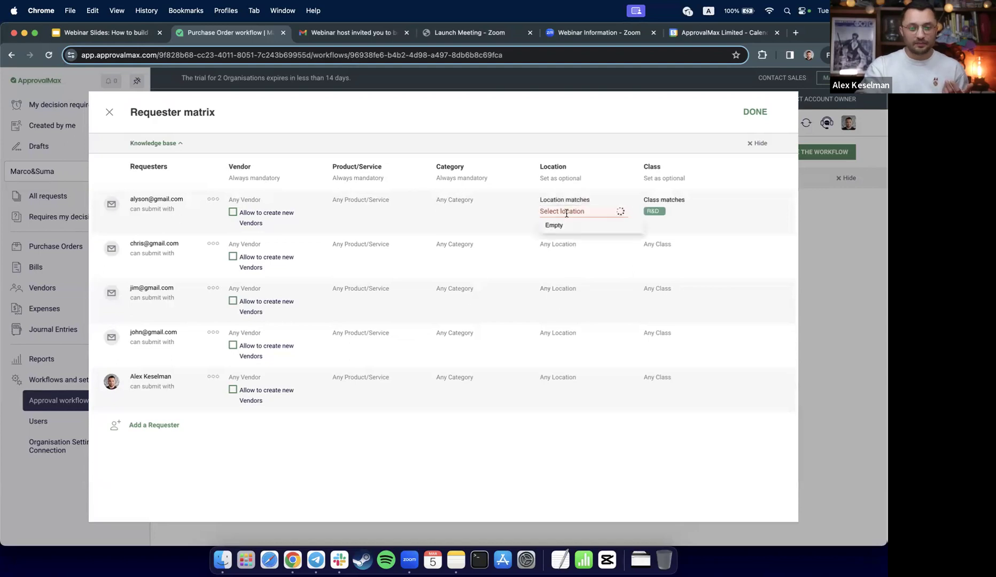
left_click(567, 245)
left_click(515, 222)
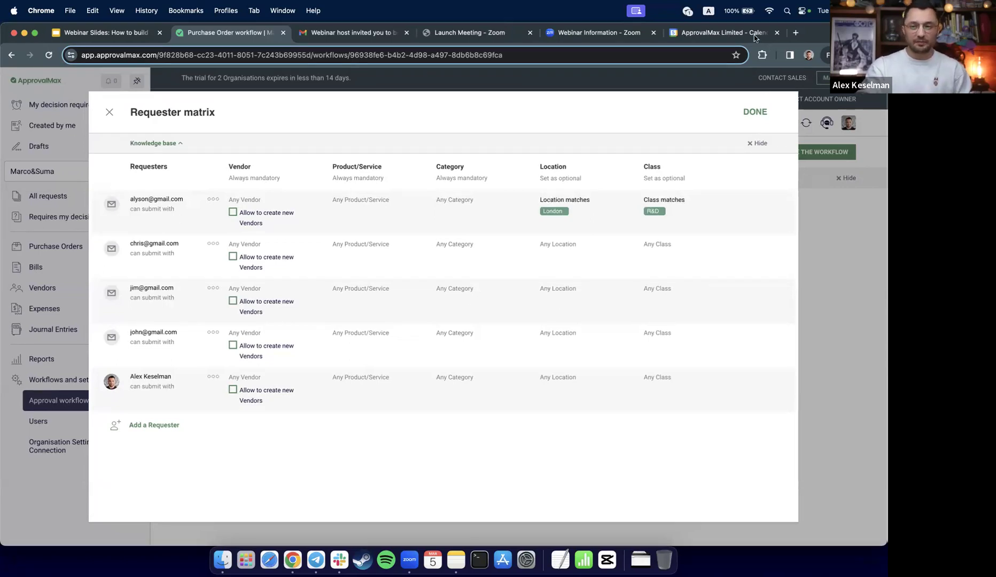
left_click(750, 113)
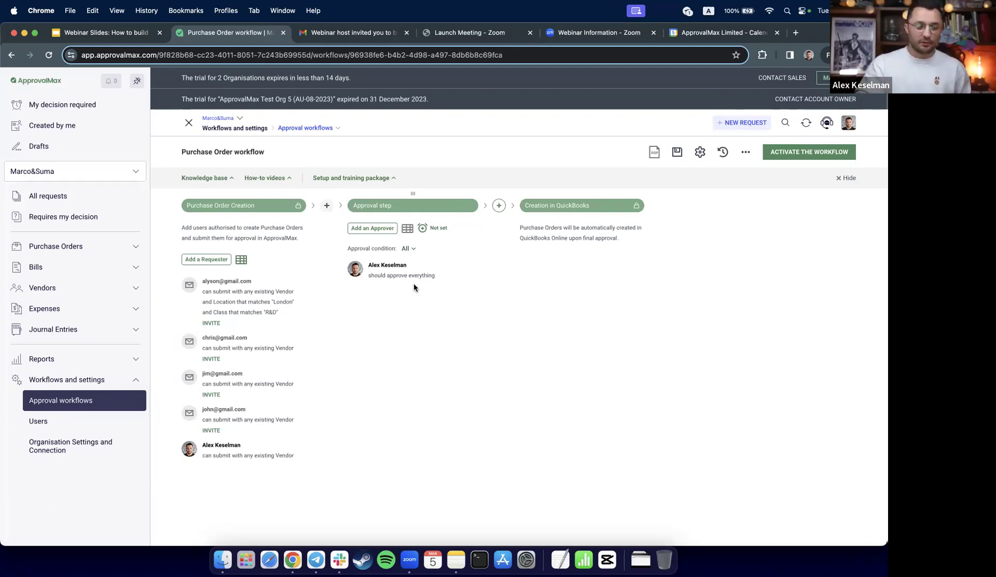
Add a second approval step to the workflow and rename the first one Location manager.
left_click(499, 205)
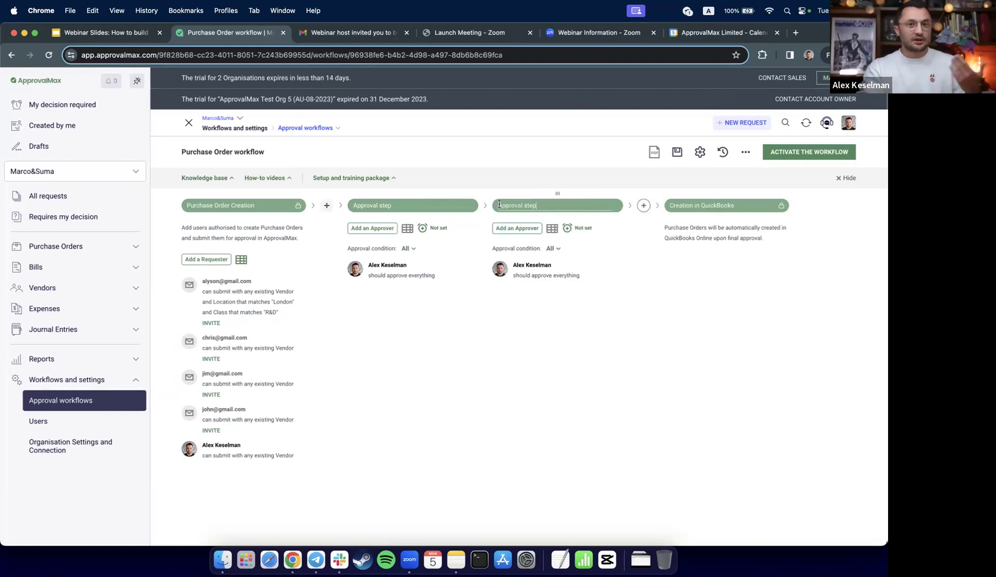
left_click(396, 205)
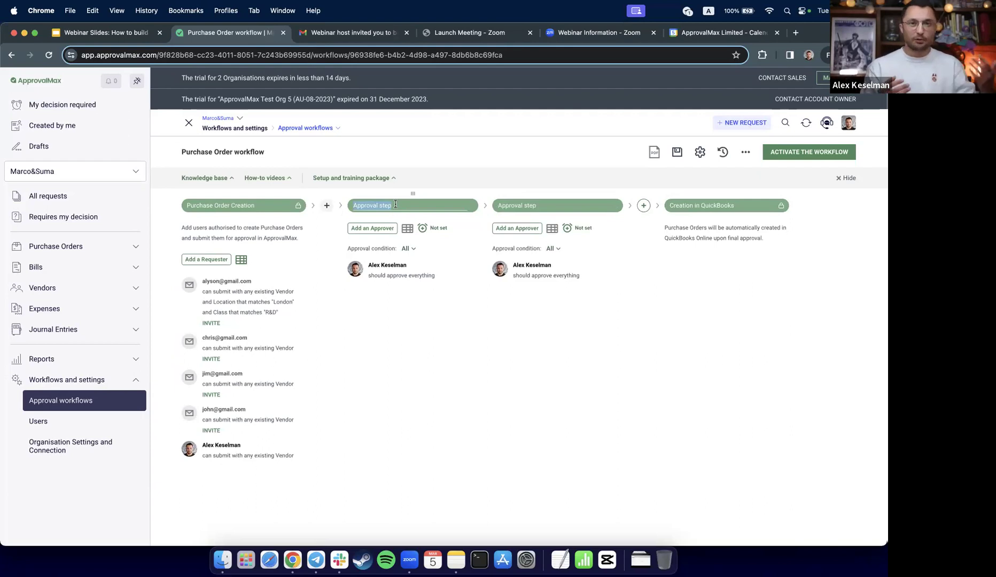
type("Location manager")
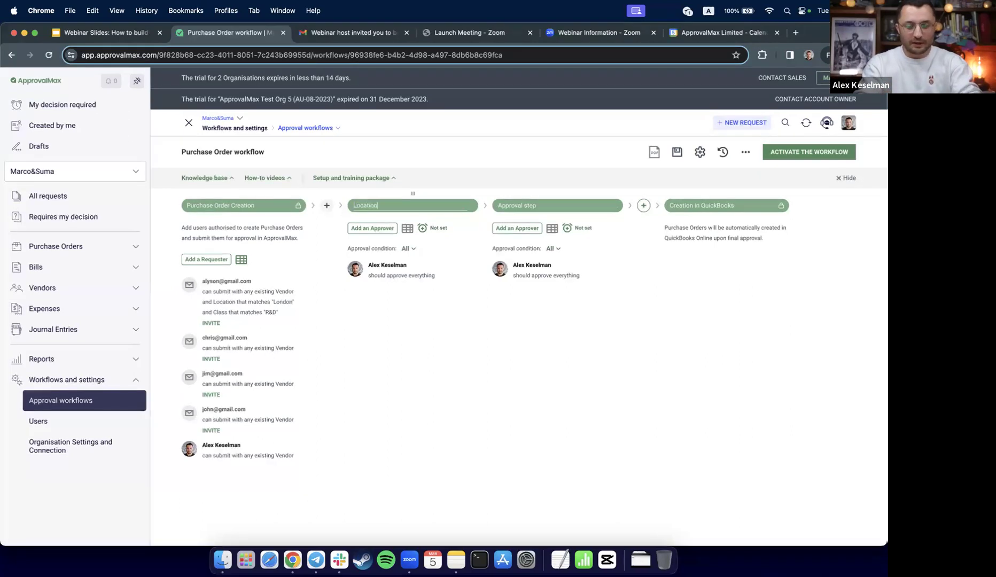
Rename the second approval step as CEO.
double_click(571, 208)
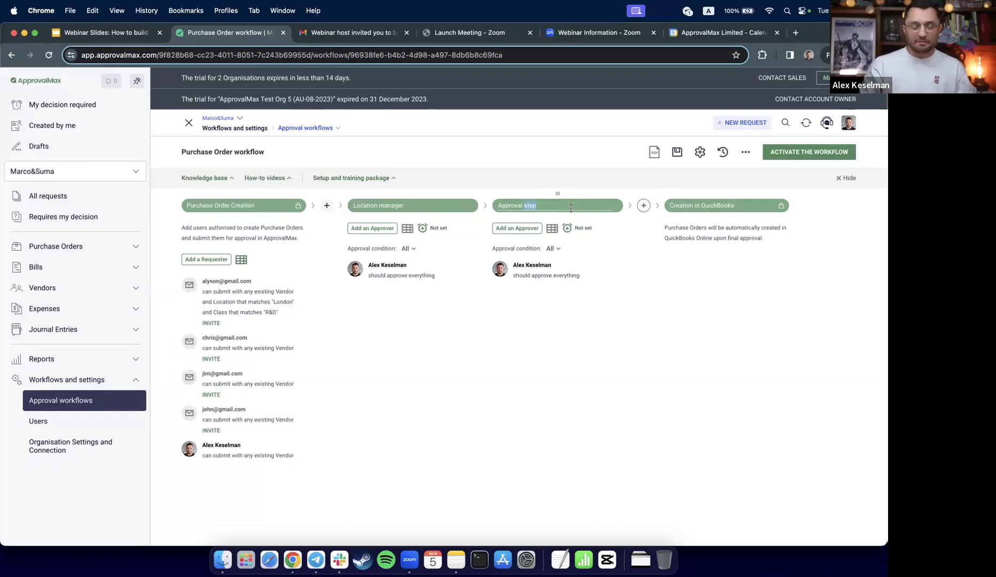
triple_click(571, 209)
type("CEO")
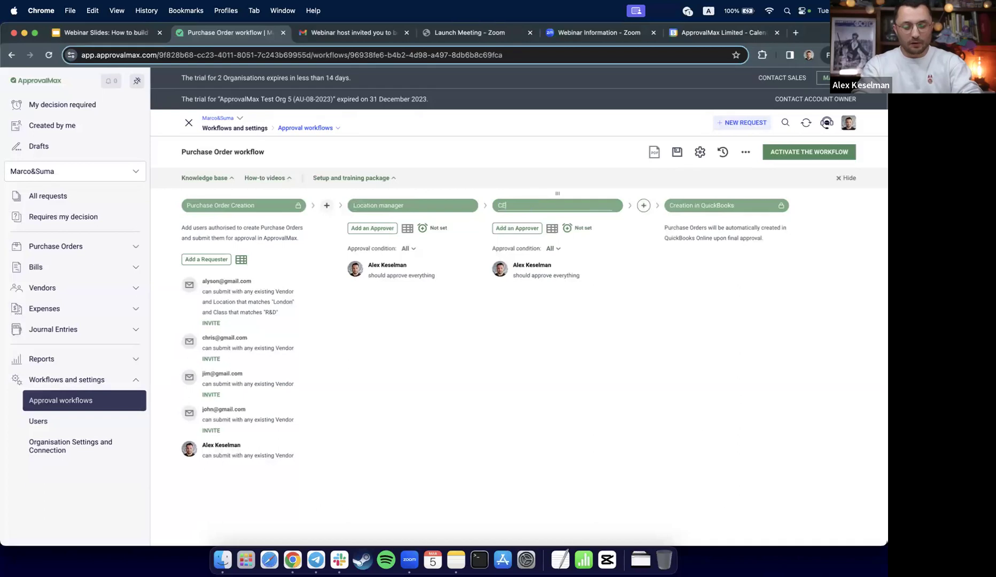
left_click(582, 363)
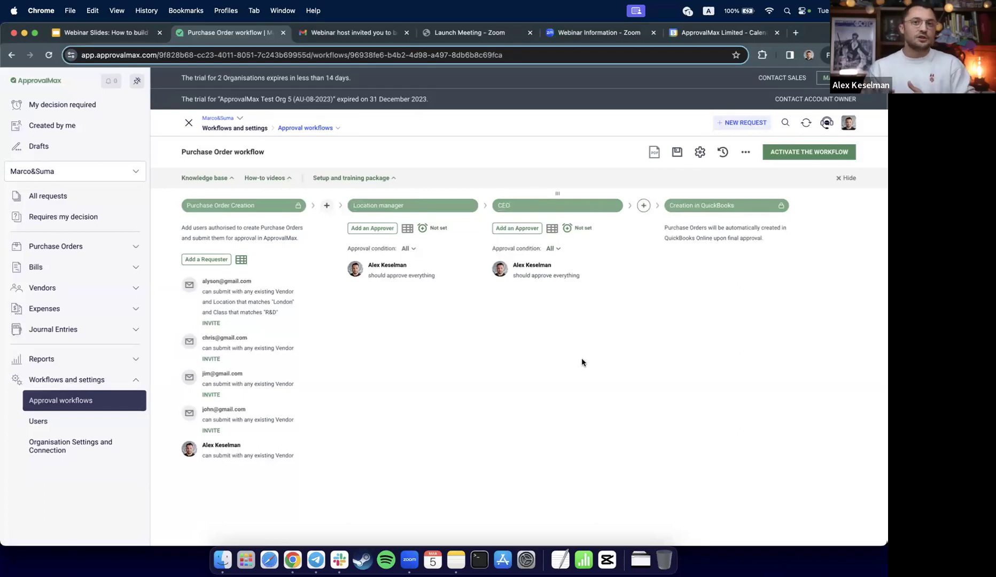
Try placing an extra approval step between Location manager and CEO, and remove it again.
left_click(643, 205)
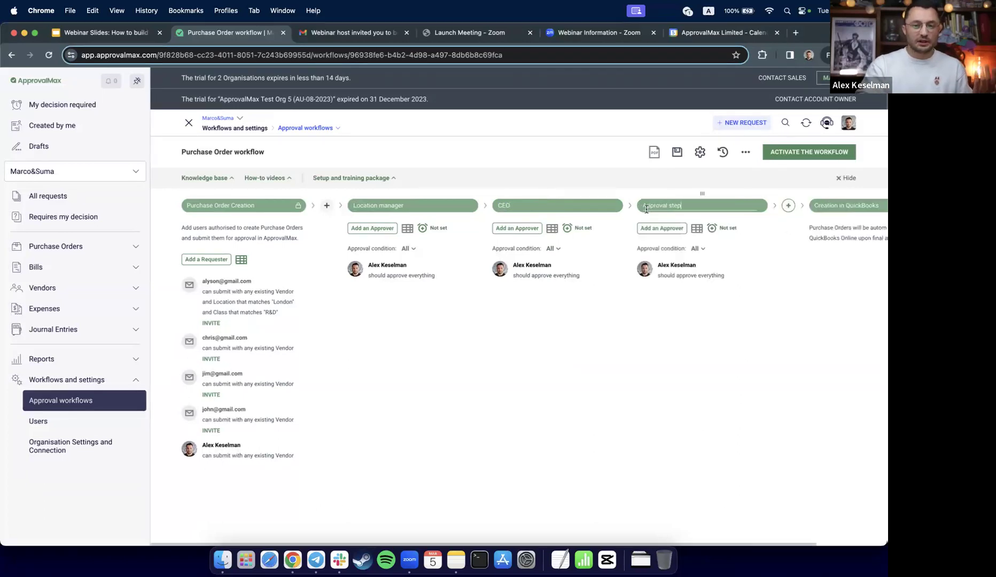
left_click_drag(701, 196, 551, 195)
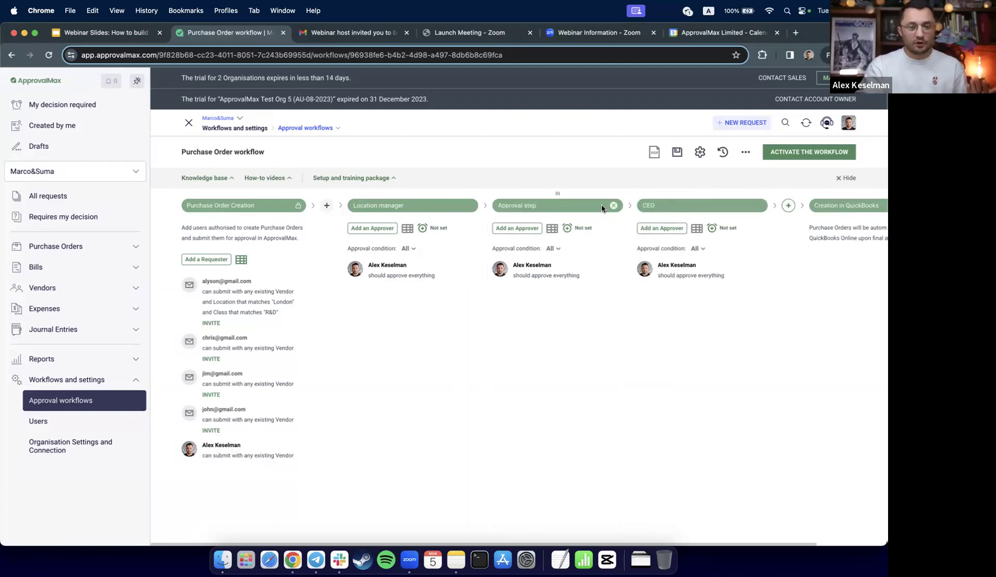
left_click(614, 206)
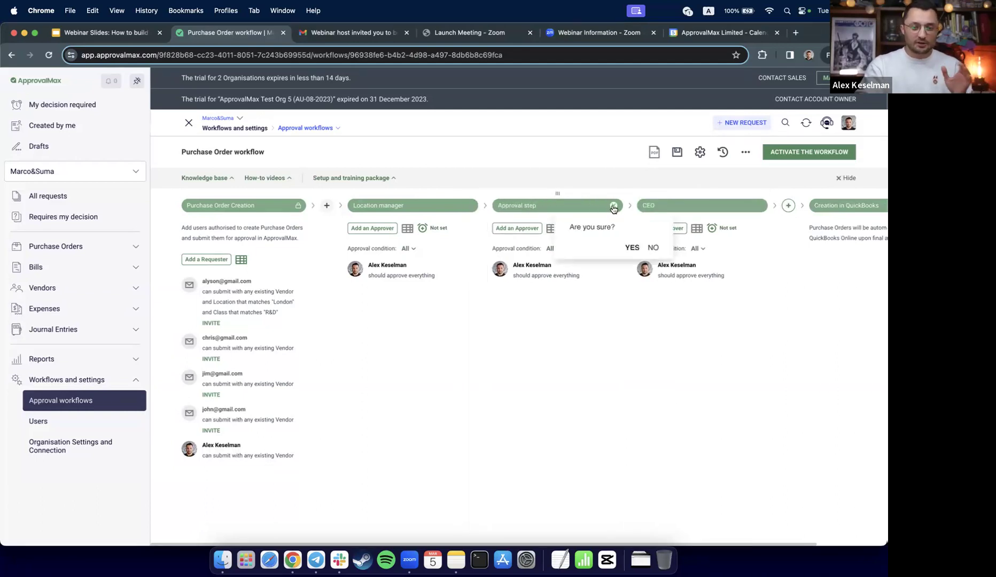
left_click(632, 247)
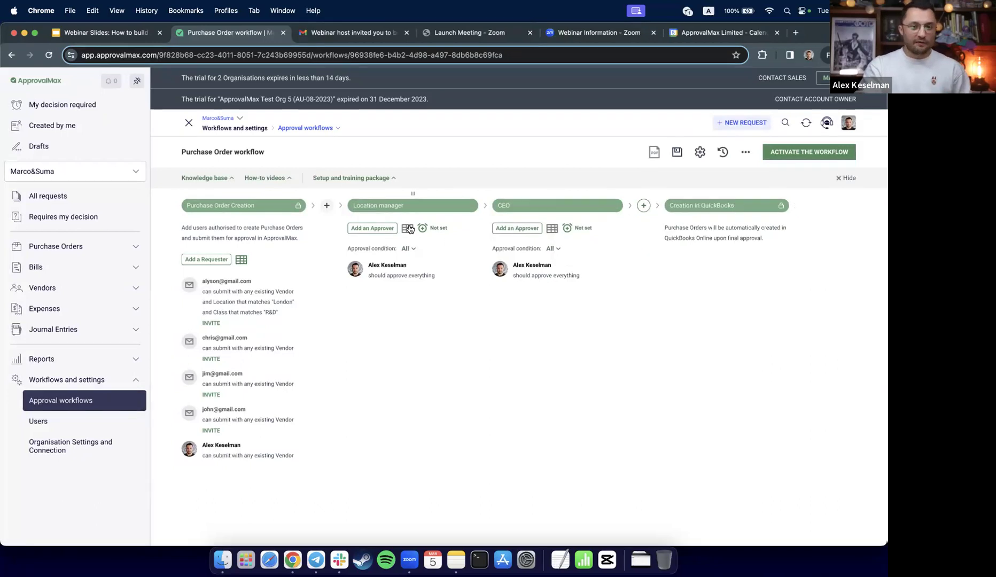
Add two existing, not yet invited users as approvers in the Location manager step.
left_click(371, 228)
scroll(377, 267, "down", 1)
left_click(383, 285)
left_click(379, 229)
scroll(392, 269, "down", 3)
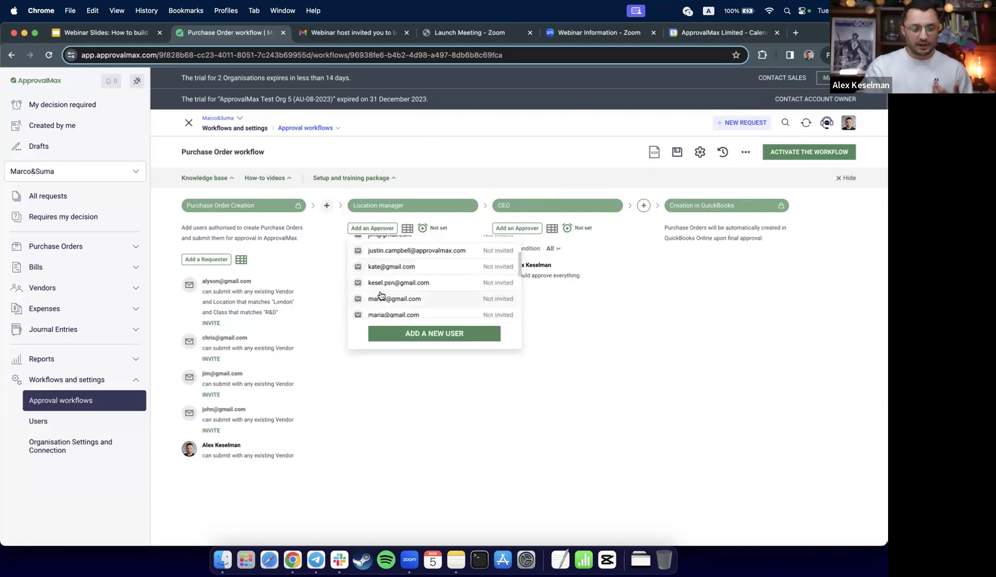
left_click(381, 315)
Add two existing, not yet invited users as approvers in the CEO step and remove its original approver.
mouse_move(478, 268)
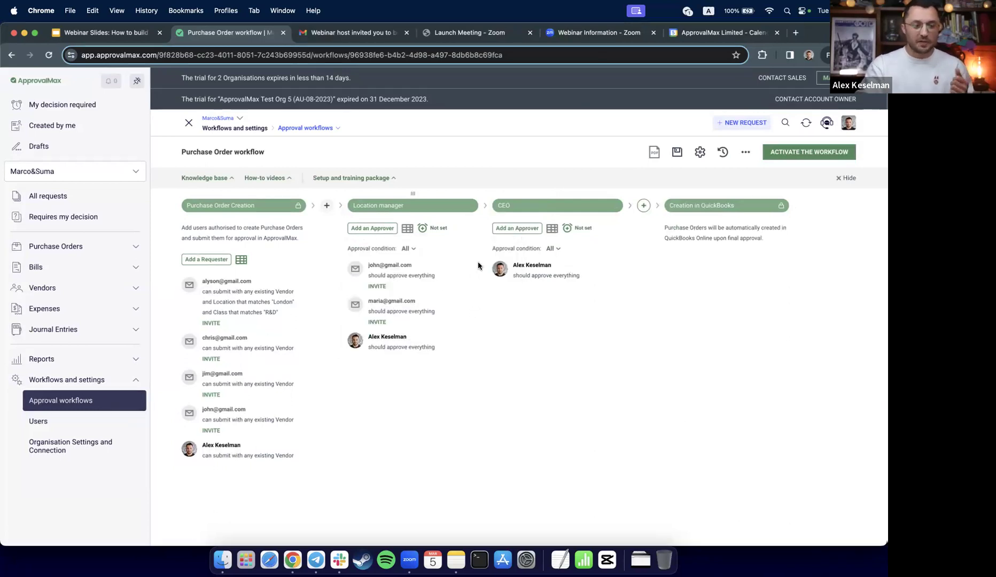
left_click(516, 229)
scroll(537, 278, "down", 1)
scroll(536, 277, "down", 2)
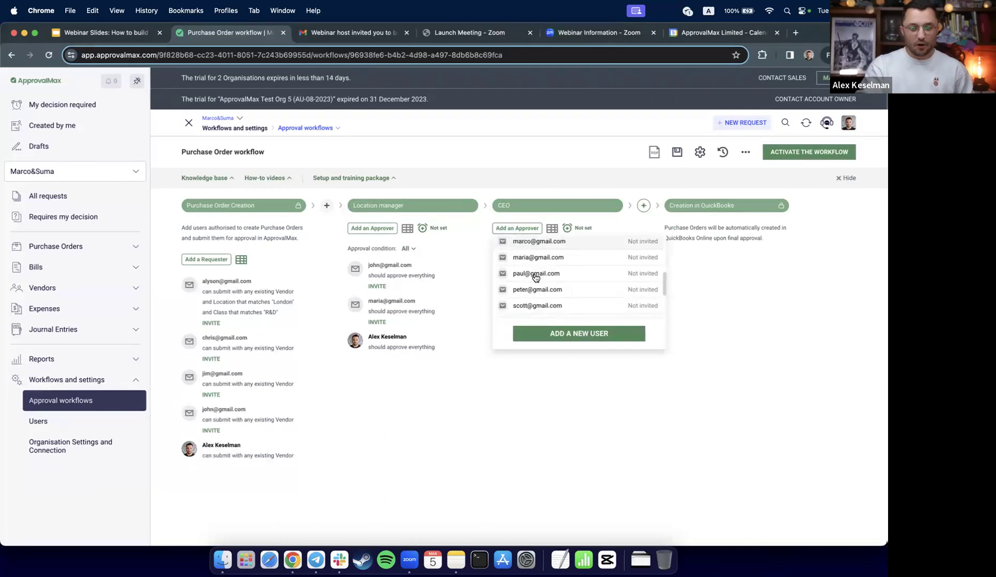
left_click(536, 290)
left_click(524, 230)
scroll(535, 300, "down", 2)
left_click(528, 294)
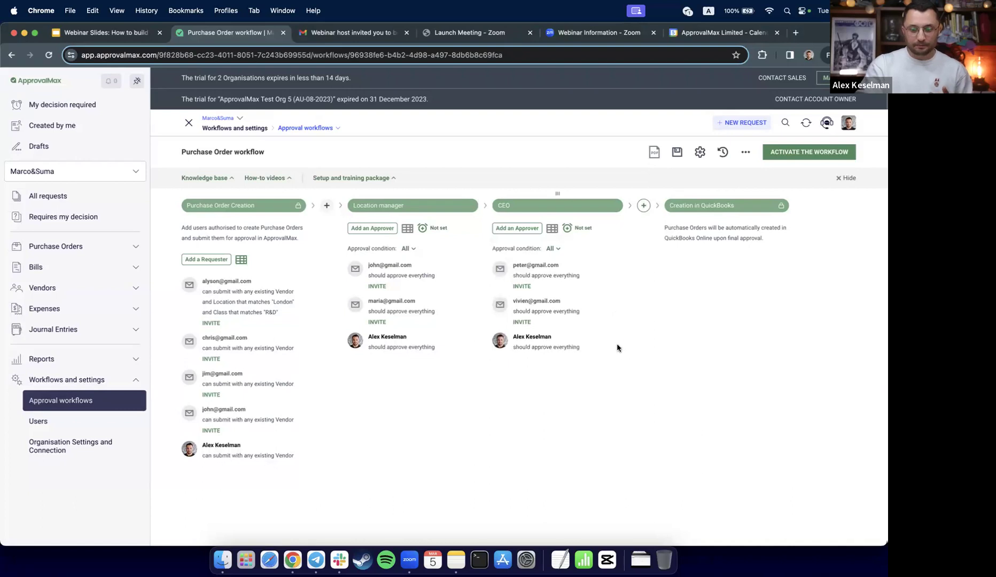
left_click(619, 347)
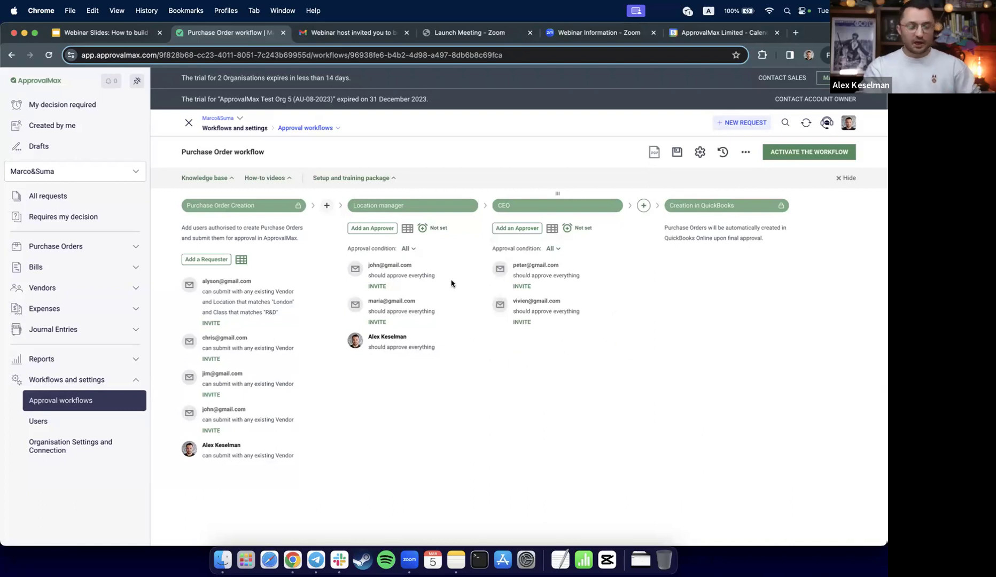
In the Location manager approval matrix, make the first approver responsible for requests whose Location matches Sydney.
left_click(407, 229)
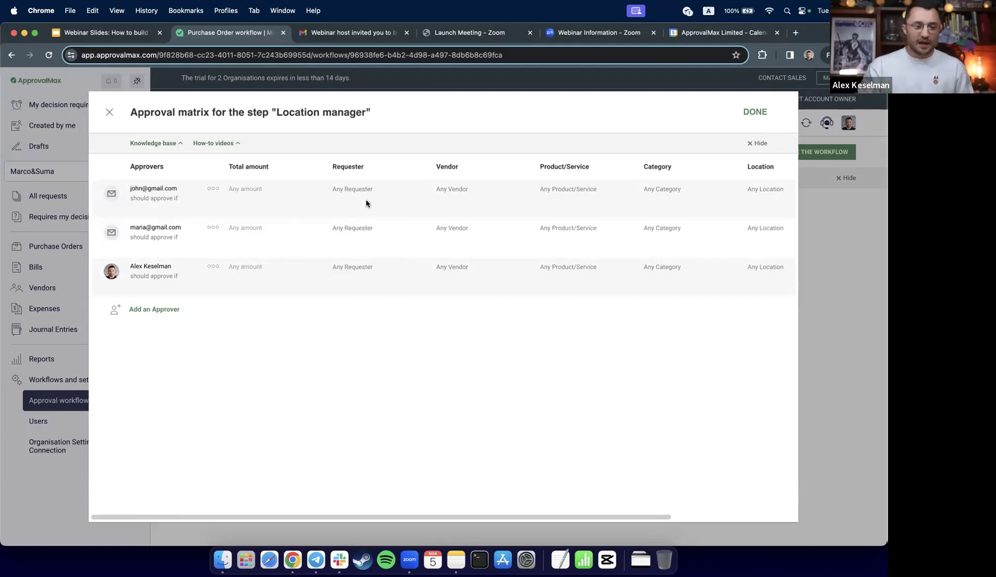
scroll(711, 208, "right", 2)
scroll(711, 202, "left", 2)
left_click(759, 191)
left_click(770, 218)
left_click(773, 203)
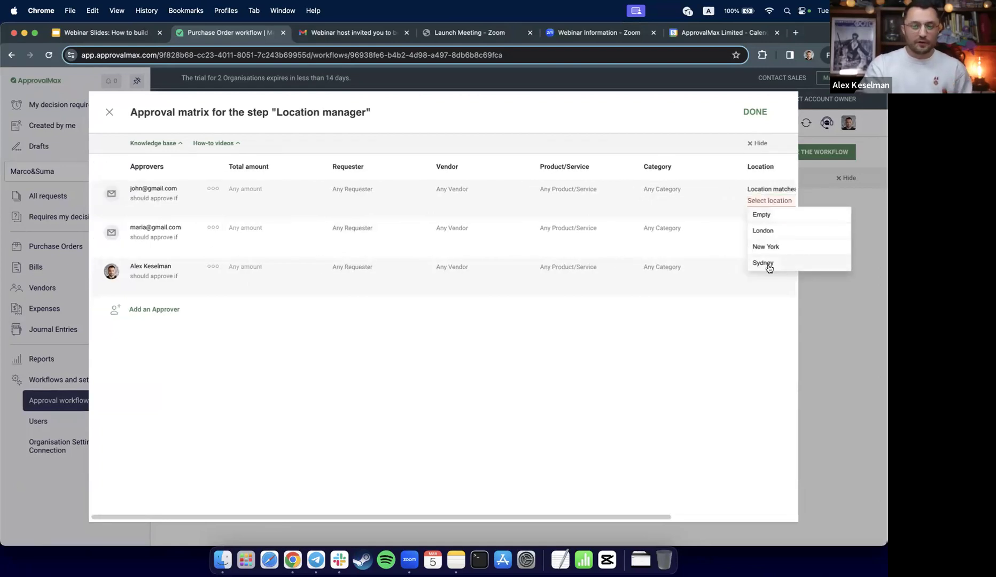
left_click(765, 264)
left_click(718, 203)
Set the second Location manager approver's condition to Location matches New York.
left_click(761, 228)
left_click(767, 256)
left_click(767, 239)
left_click(765, 287)
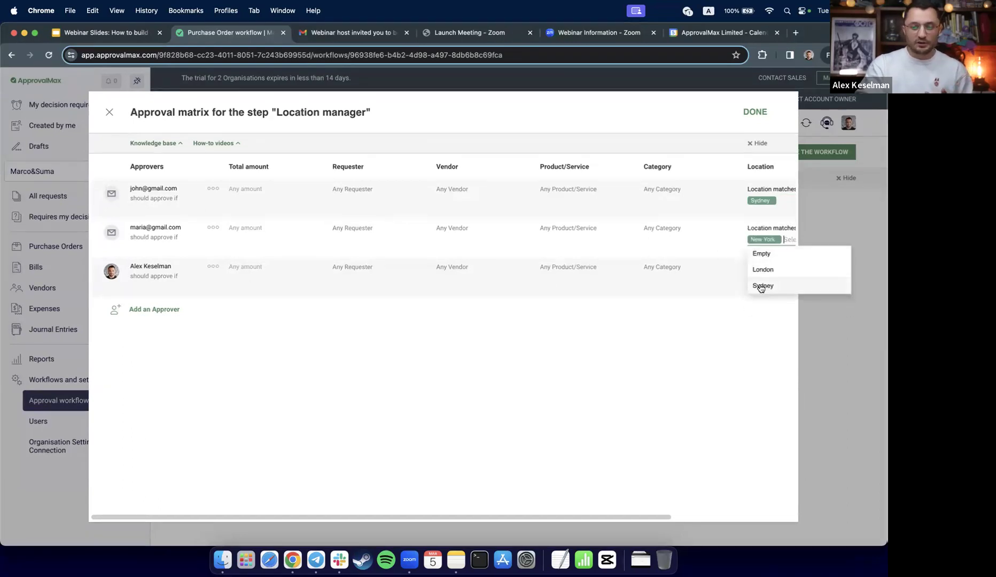
left_click(719, 251)
Set the third Location manager approver's condition to Location matches London and save the approval matrix.
left_click(754, 272)
left_click(772, 296)
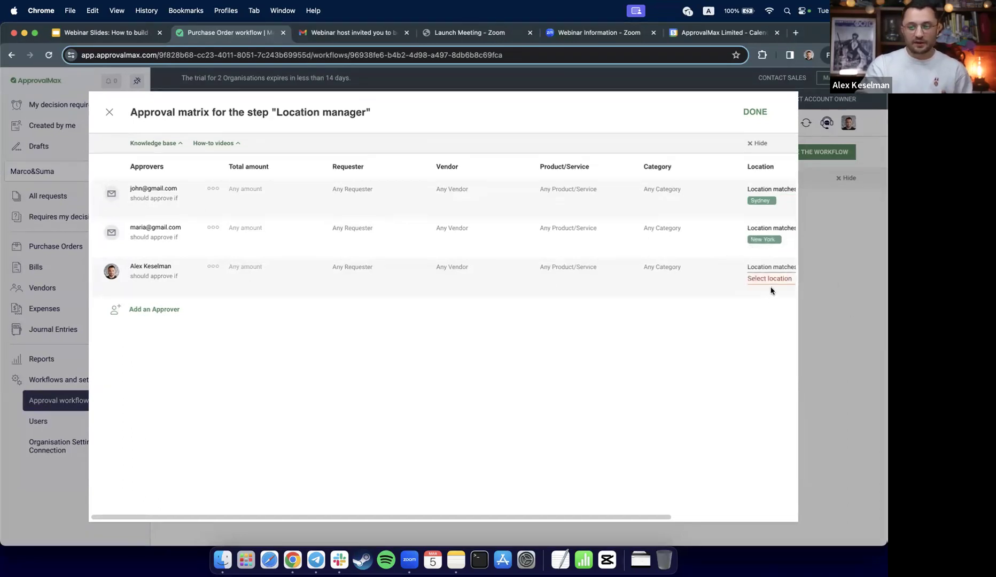
left_click(772, 279)
left_click(766, 309)
left_click(629, 326)
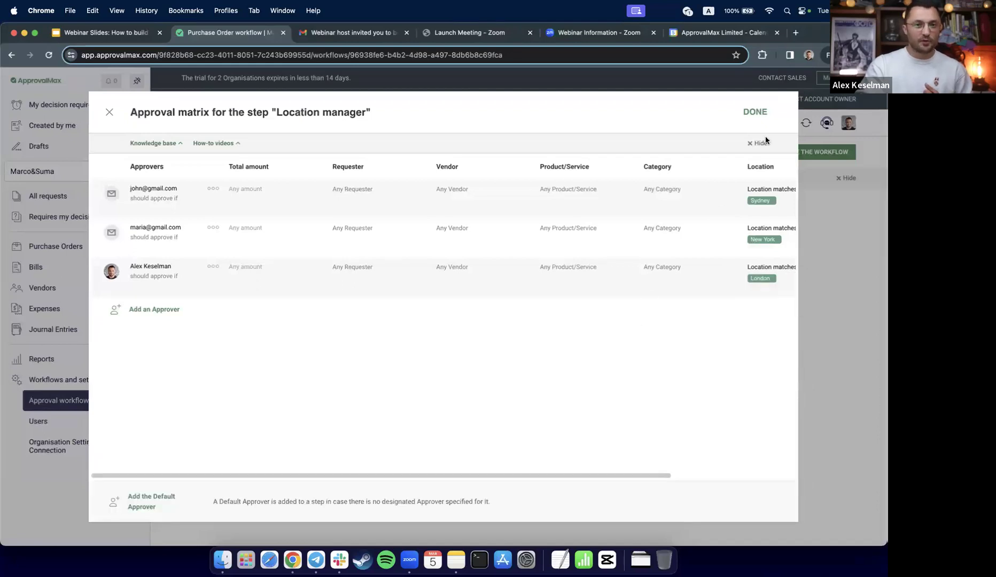
left_click(755, 112)
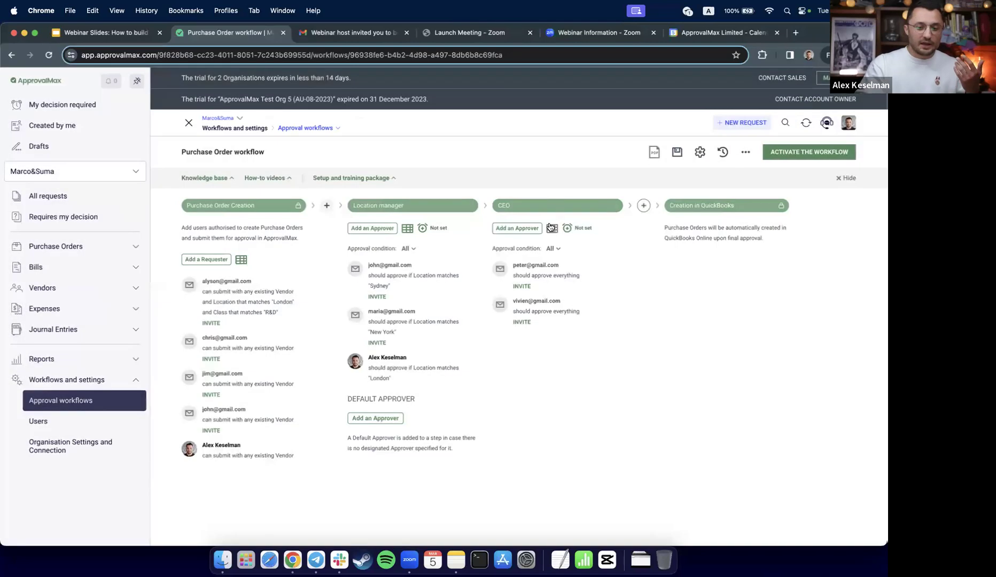
In the CEO approval matrix, set both approvers' total amount condition to over or equal to 100,000 GBP.
left_click(552, 229)
left_click(251, 190)
left_click(256, 205)
type("100000")
left_click(265, 267)
left_click(244, 229)
left_click(246, 243)
type("100000")
left_click(296, 344)
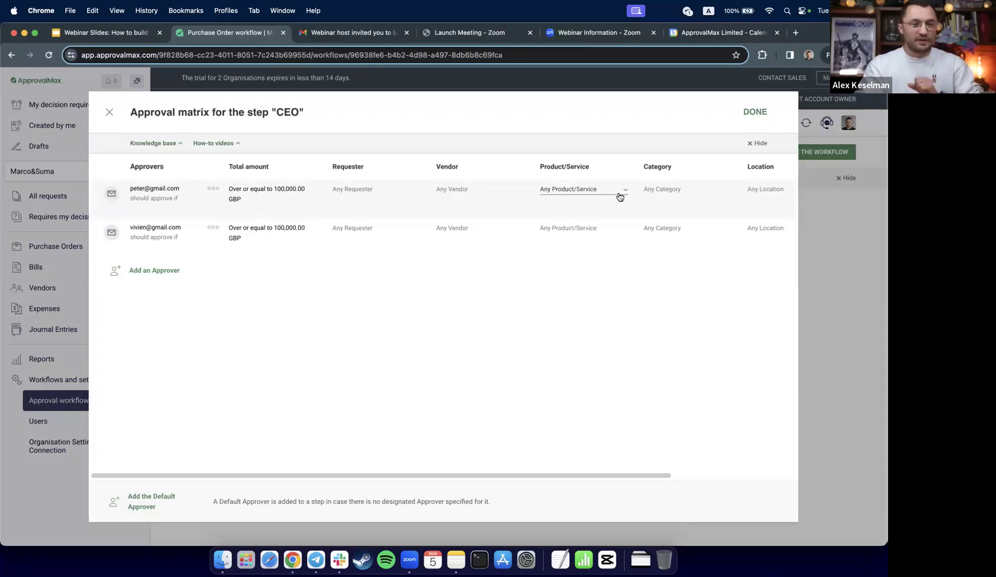
Set the first CEO approver's category condition to Category matches Advertising.
left_click(666, 192)
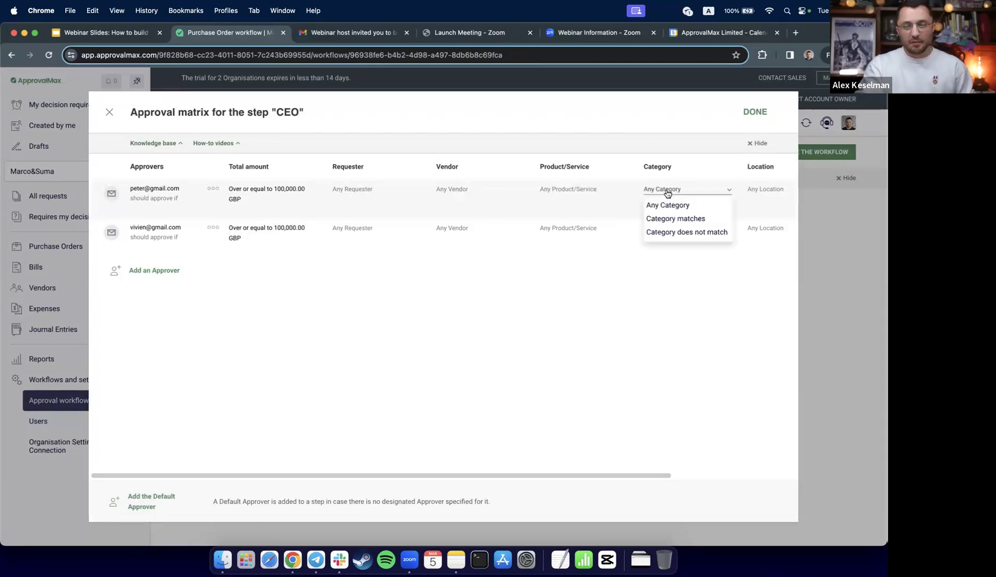
left_click(672, 216)
left_click(673, 200)
type("ad")
left_click(667, 230)
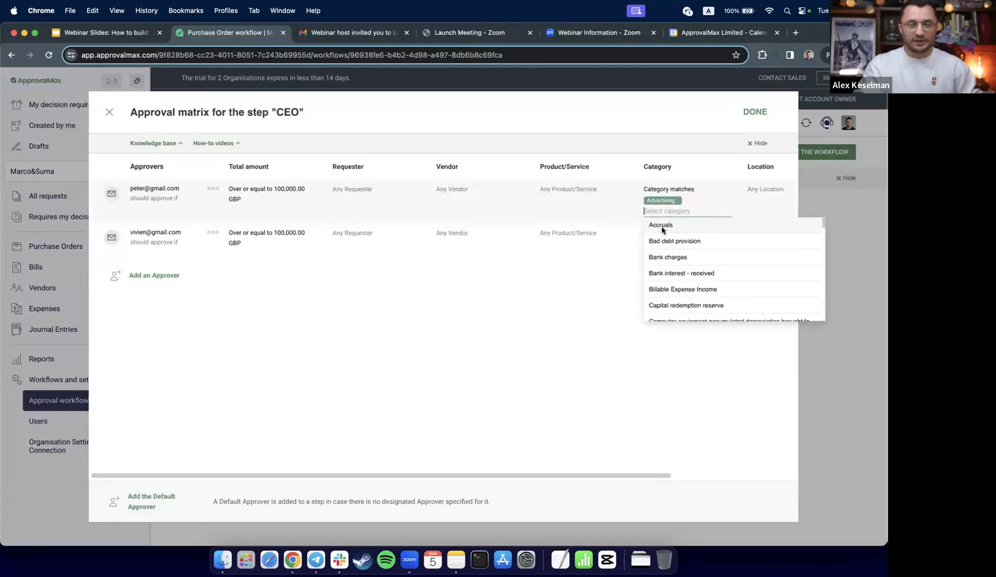
Set the second CEO approver's category condition to Category does not match Advertising and save the approval matrix.
left_click(622, 257)
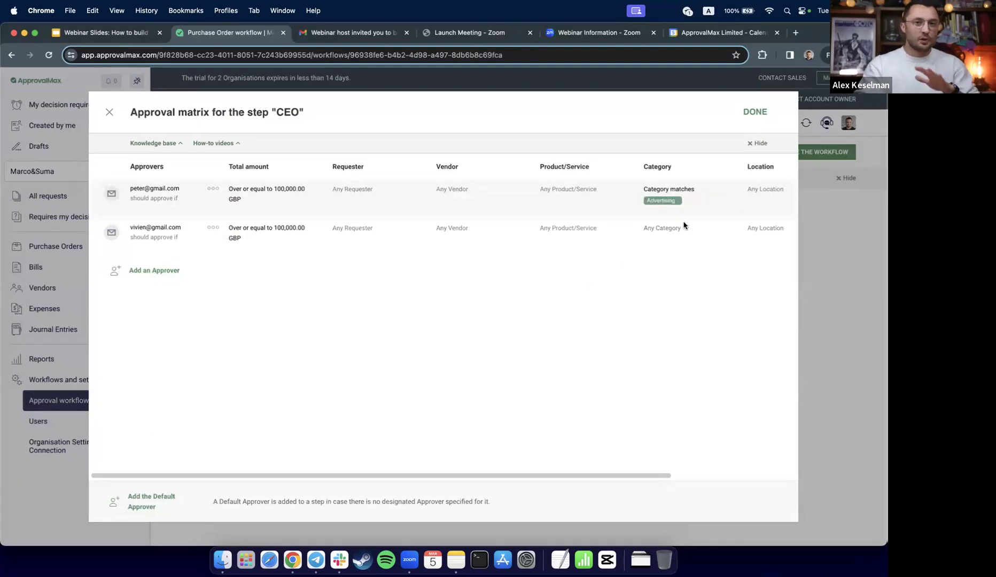
left_click(668, 228)
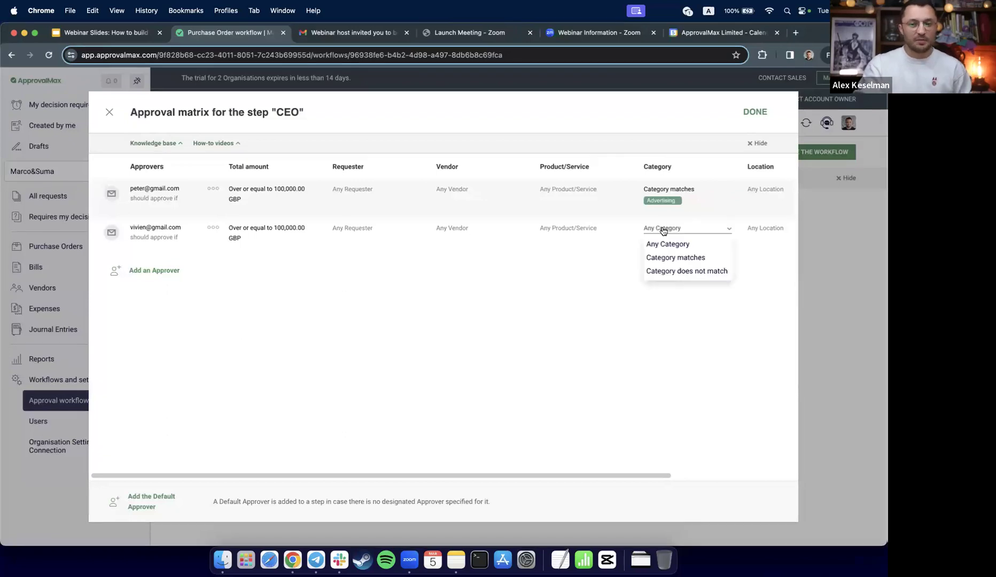
left_click(668, 268)
left_click(671, 240)
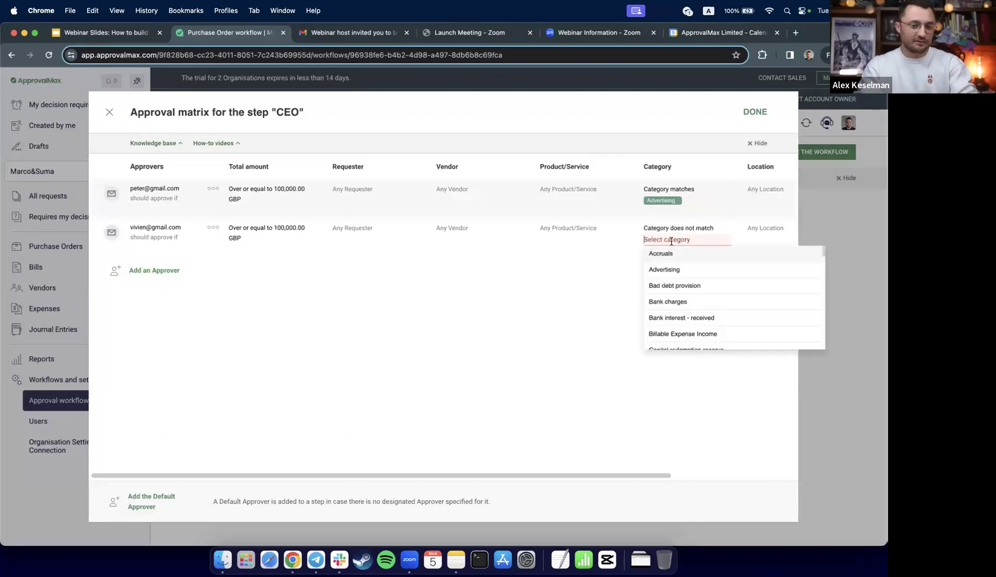
left_click(675, 270)
left_click(754, 114)
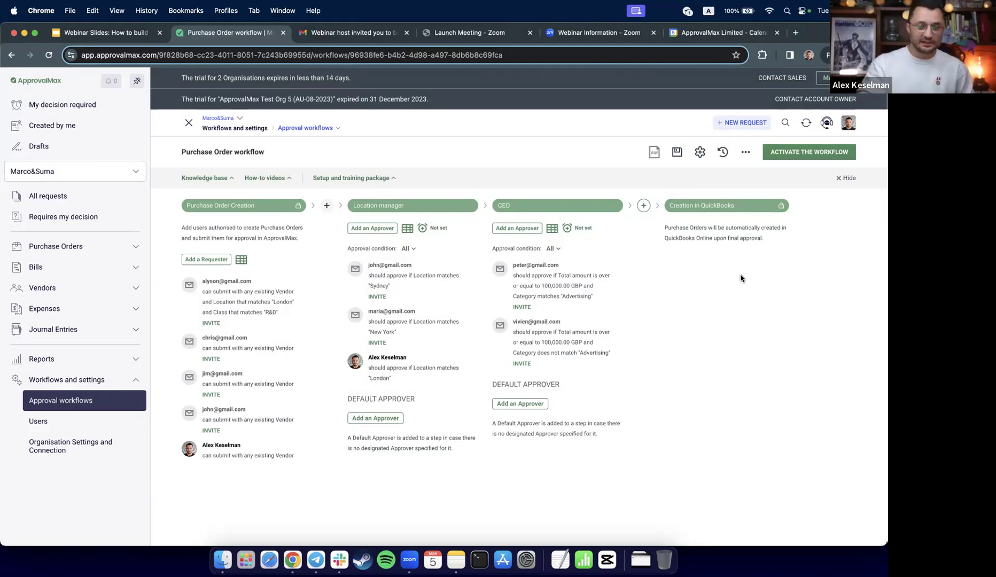
Activate the Purchase Order workflow without a change comment and close the completion dialog.
left_click(809, 152)
left_click(582, 249)
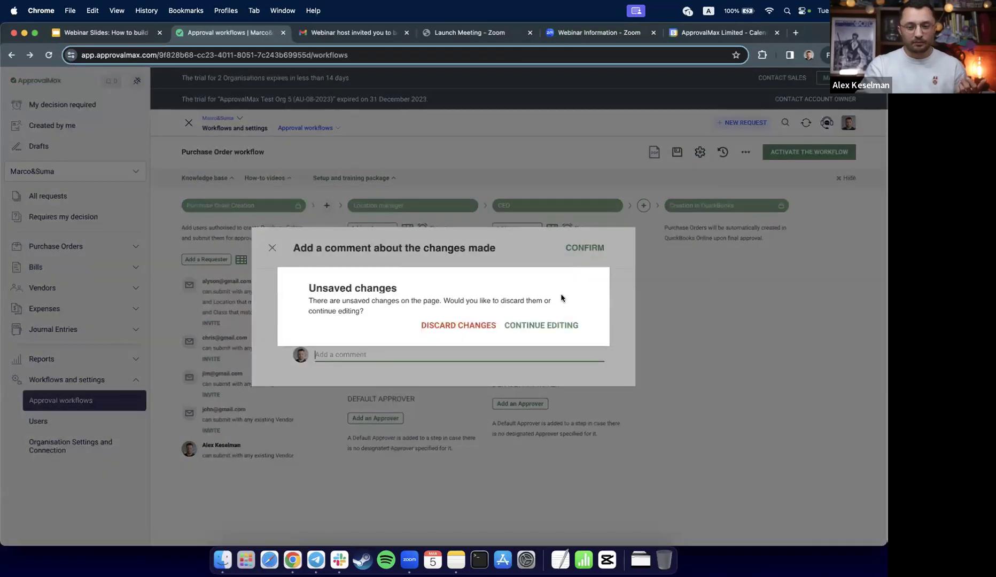
left_click(556, 326)
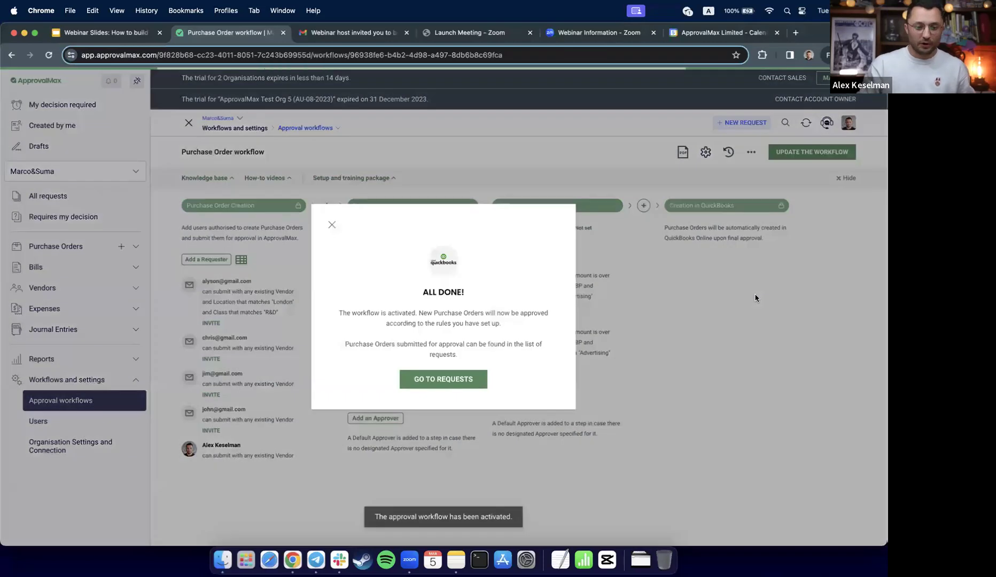
left_click(331, 226)
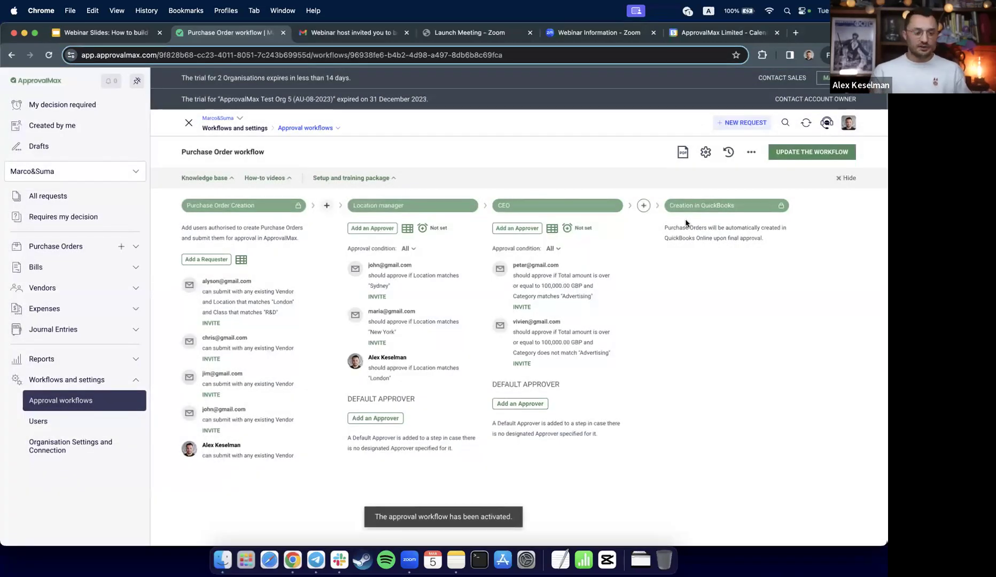
Create a new Purchase Order request for the Marco&Suma organisation.
left_click(742, 122)
scroll(342, 320, "down", 5)
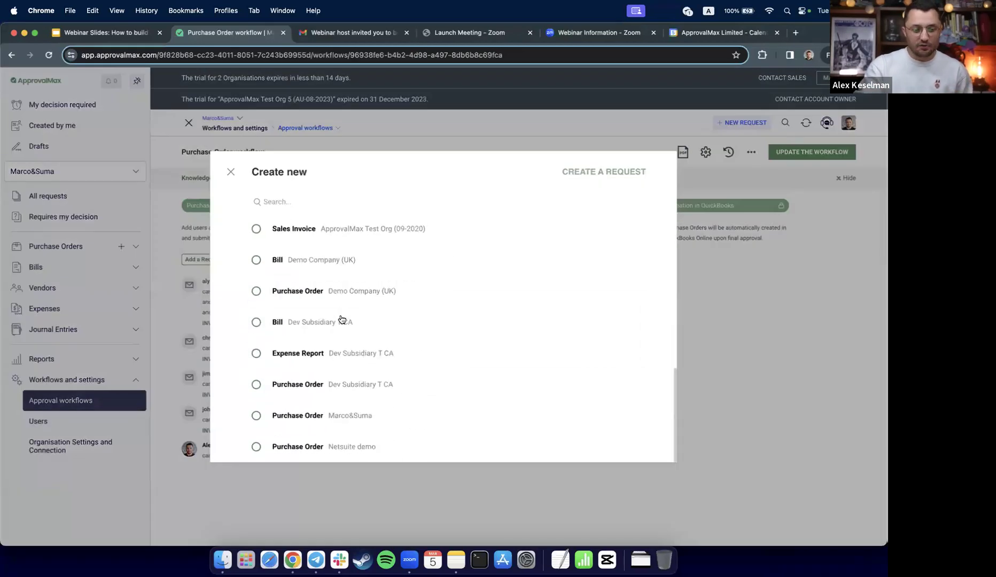
scroll(324, 381, "up", 1)
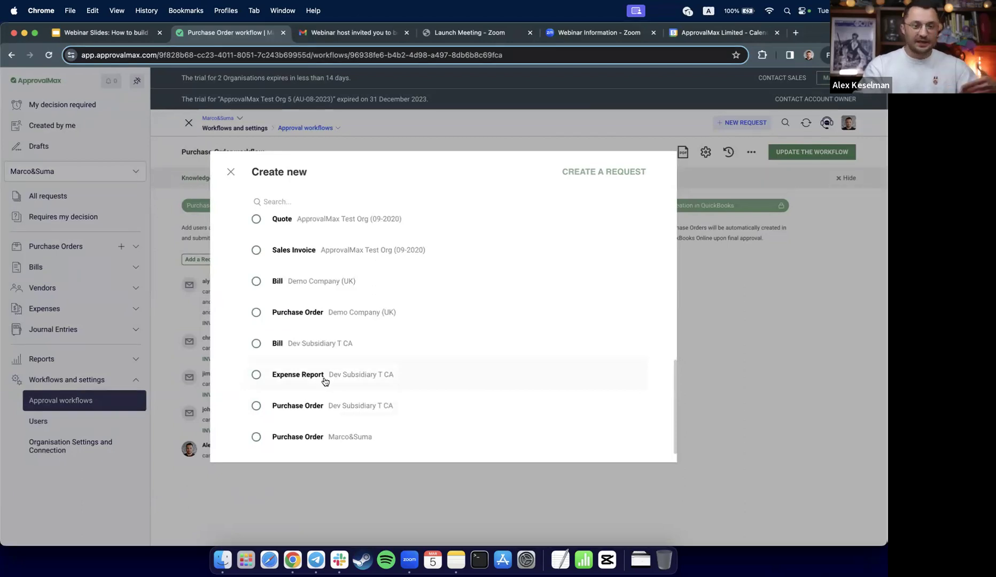
scroll(325, 381, "down", 1)
left_click(284, 423)
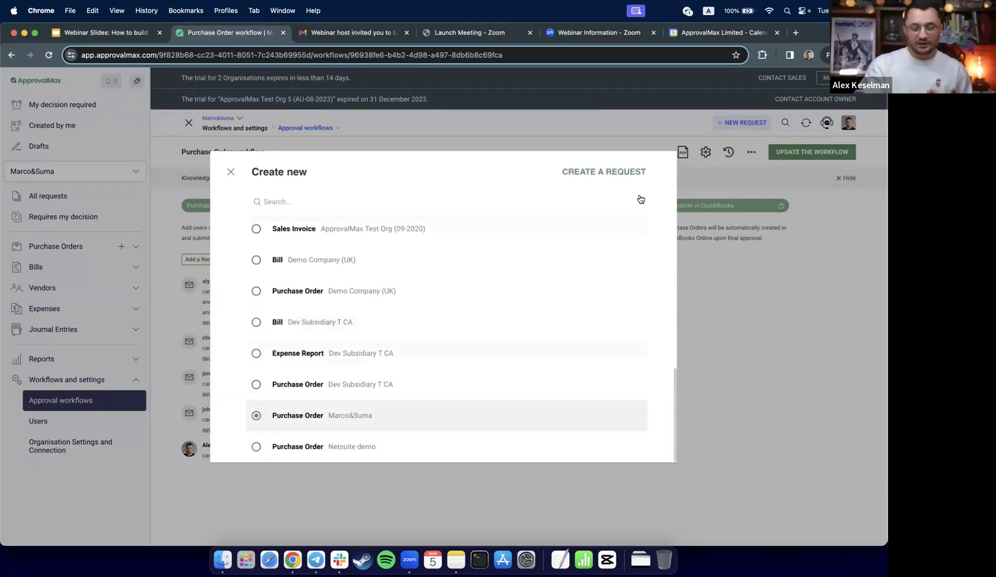
left_click(622, 171)
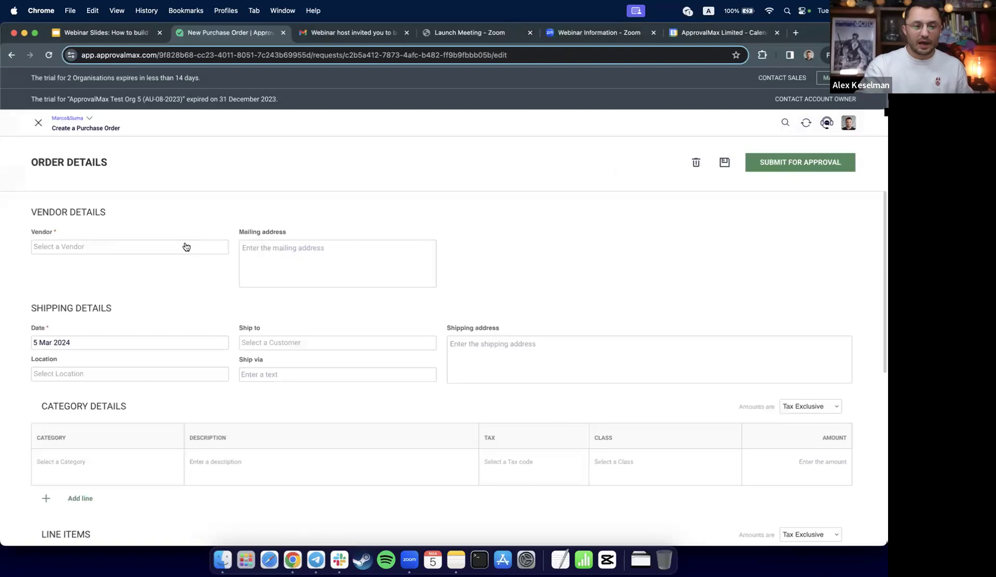
Set the purchase order's vendor to ApprovalMax and its location to London.
left_click(101, 246)
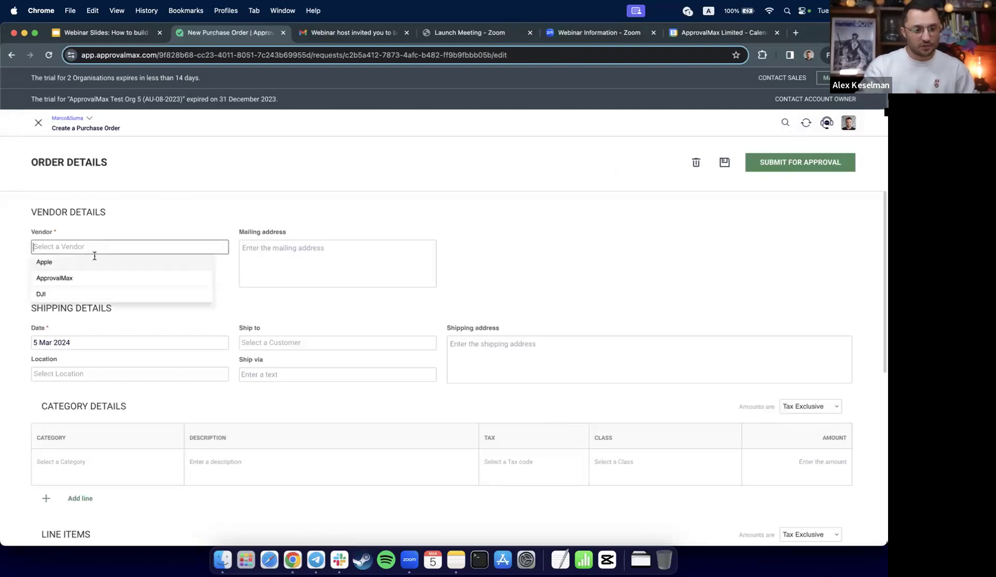
left_click(54, 278)
scroll(202, 308, "down", 1)
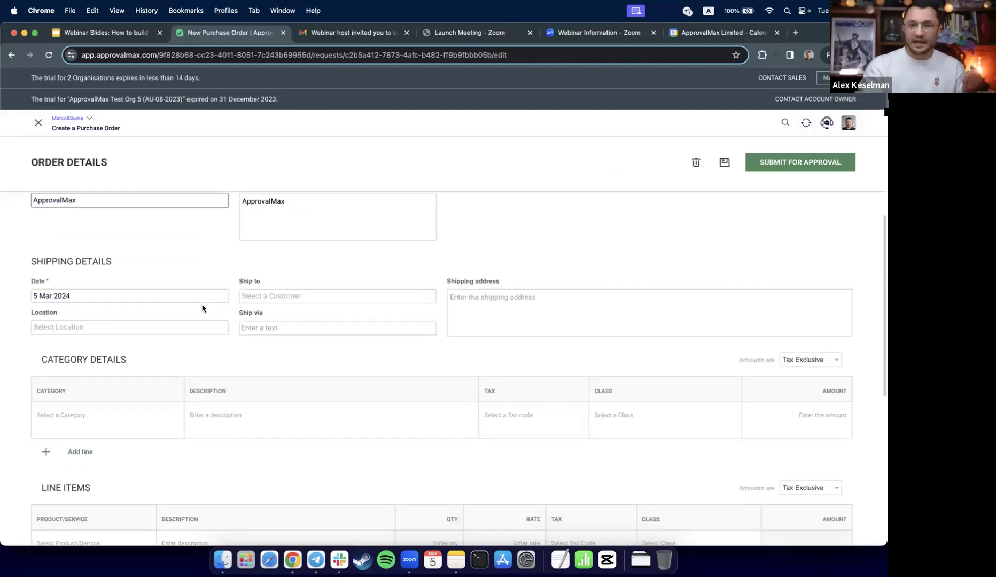
left_click(118, 329)
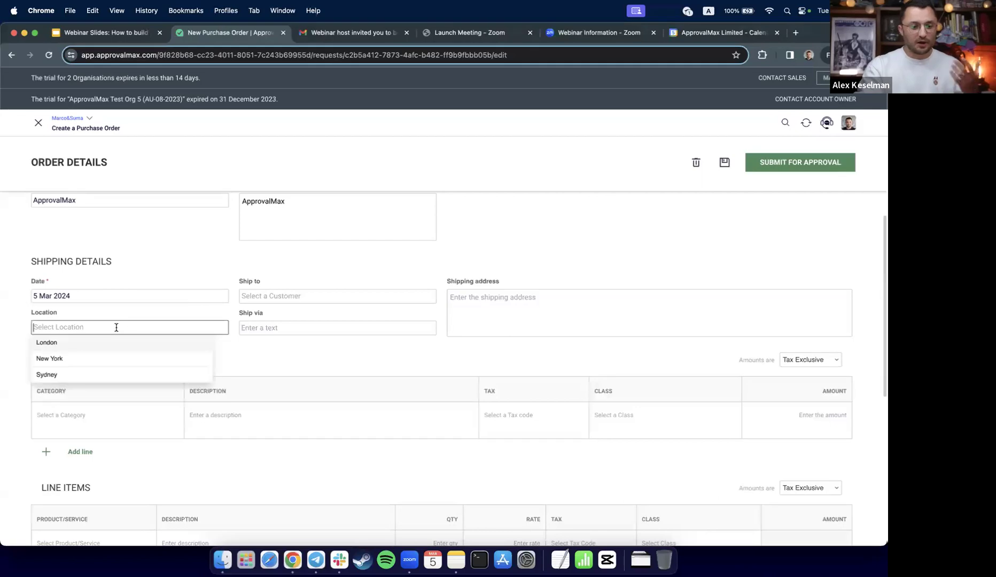
left_click(76, 346)
Add the line item 001 - ApprovalMax for QBO std and set the amounts to No Tax.
scroll(262, 368, "down", 3)
scroll(132, 356, "down", 3)
left_click(99, 403)
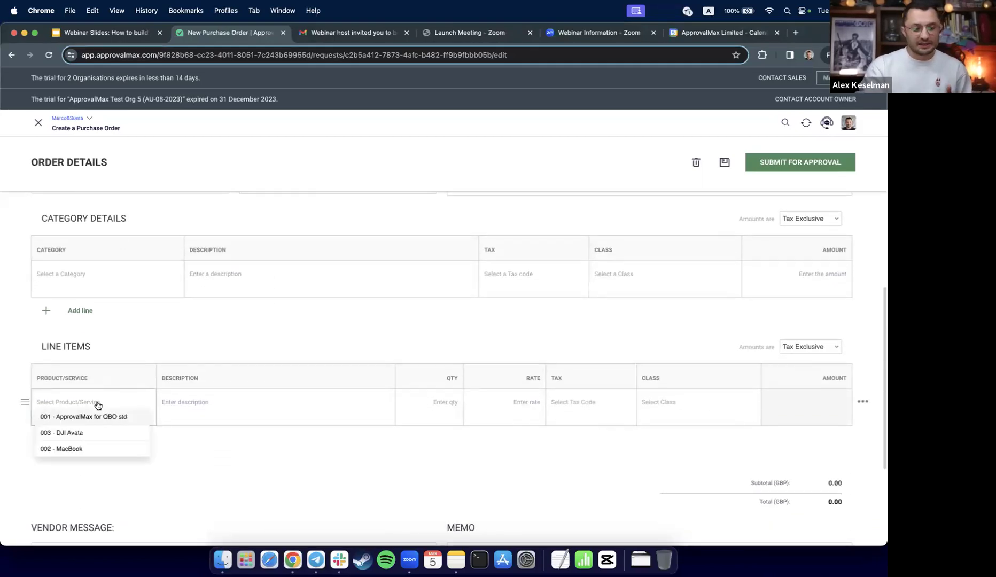
left_click(109, 418)
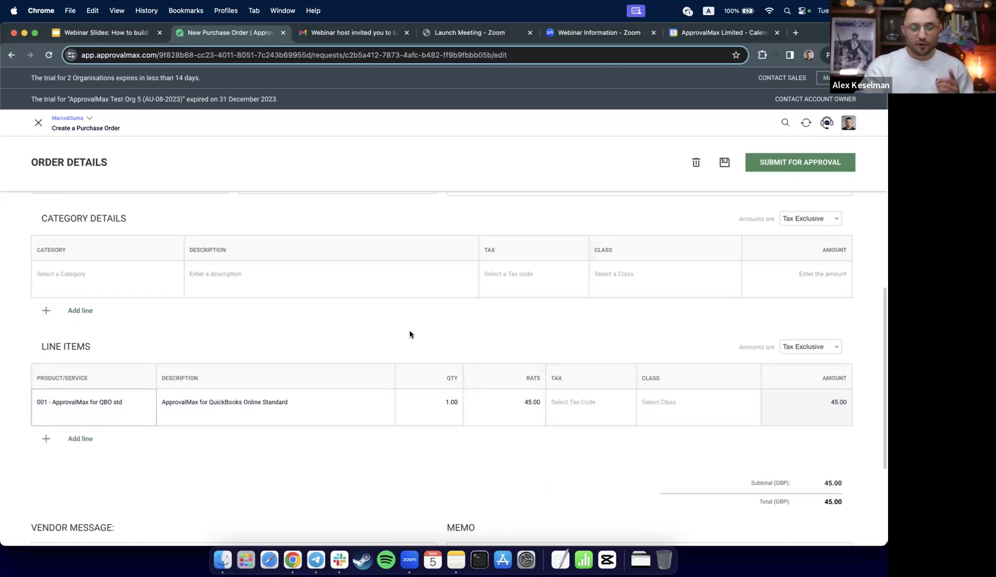
left_click(807, 347)
left_click(794, 392)
Attach the file apm_invoice.pdf to the purchase order and submit it for approval.
scroll(616, 458, "down", 5)
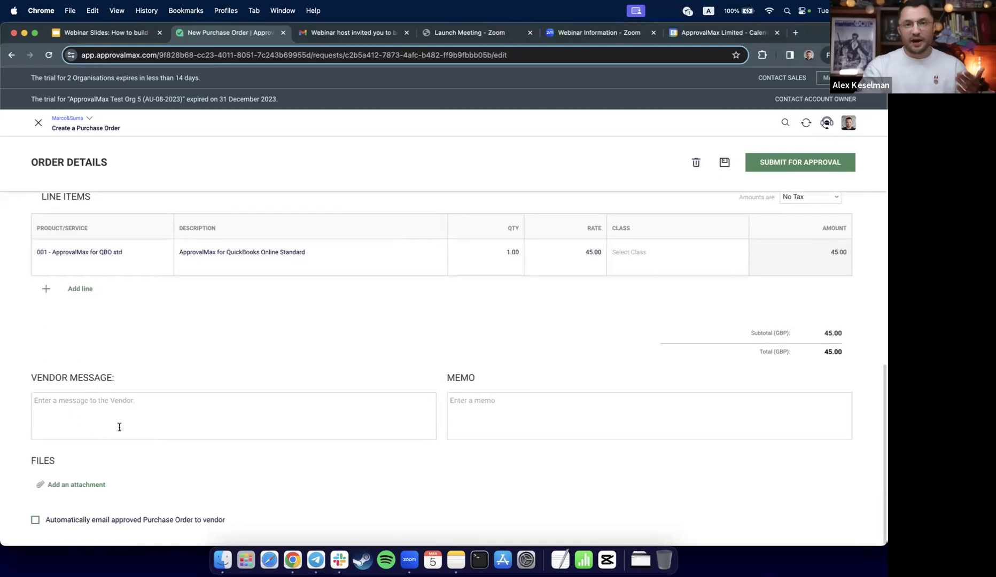
left_click(78, 485)
double_click(382, 236)
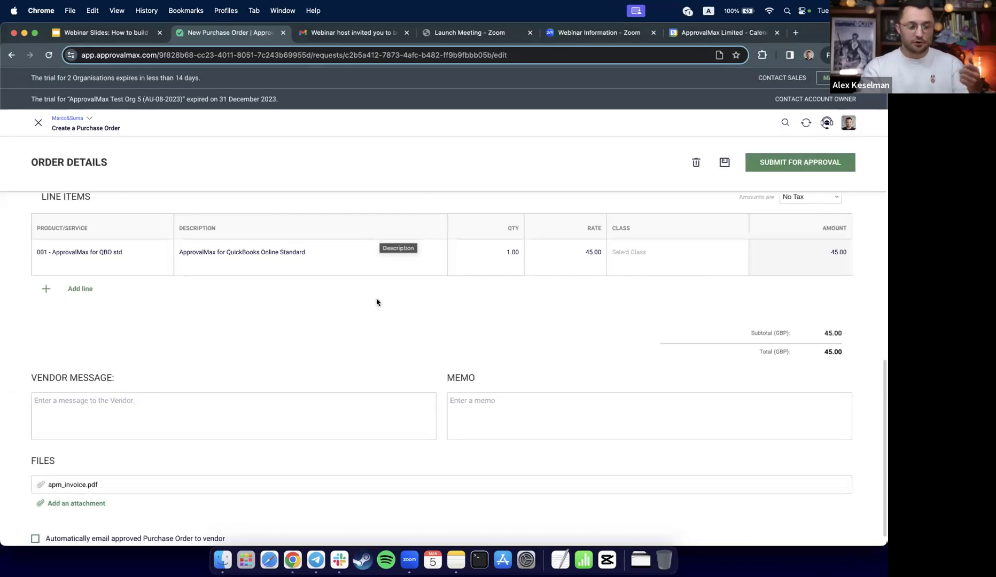
scroll(374, 322, "up", 6)
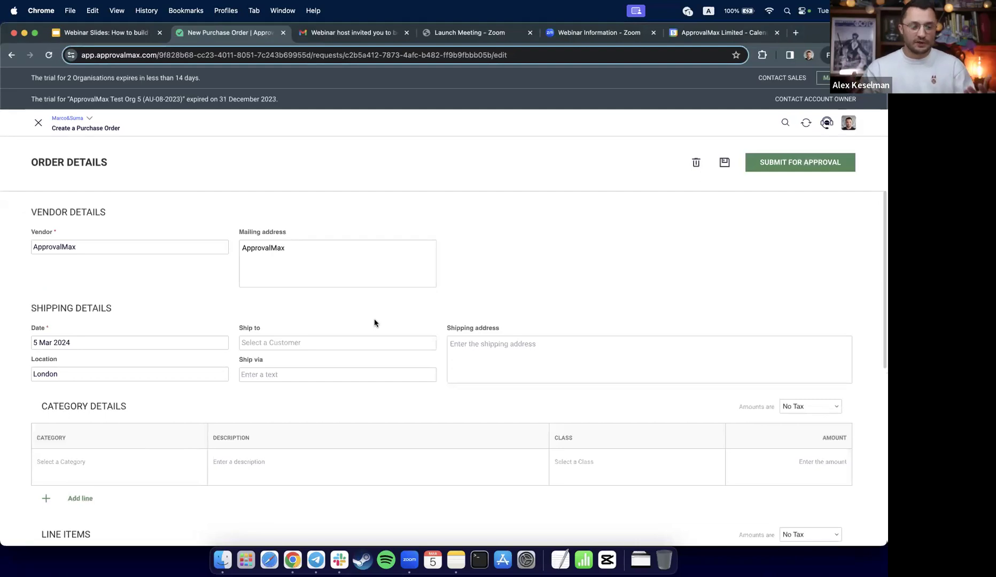
left_click(800, 166)
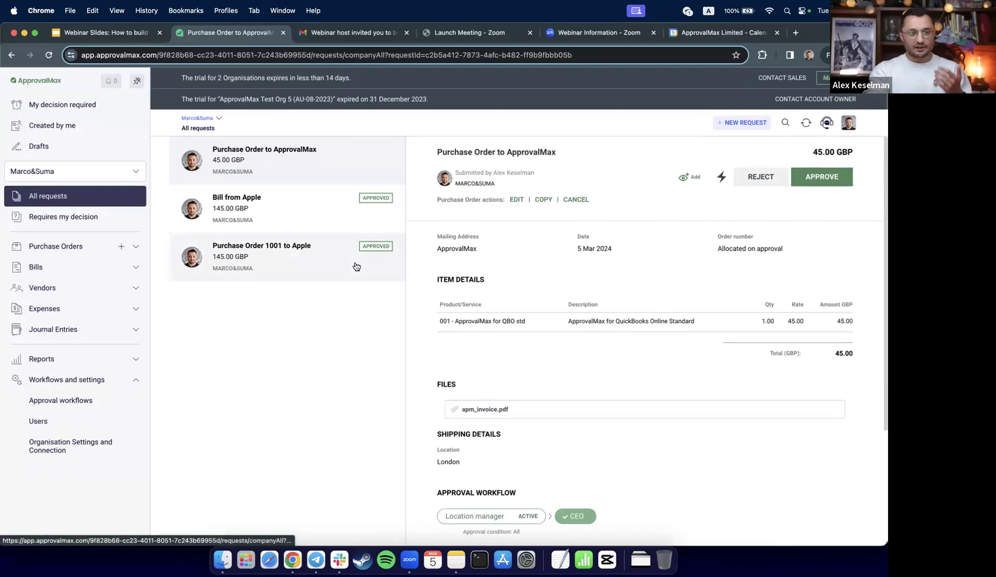
Among the requests awaiting your decision, review the purchase order to ApprovalMax alongside its attached invoice, then close the preview.
left_click(98, 104)
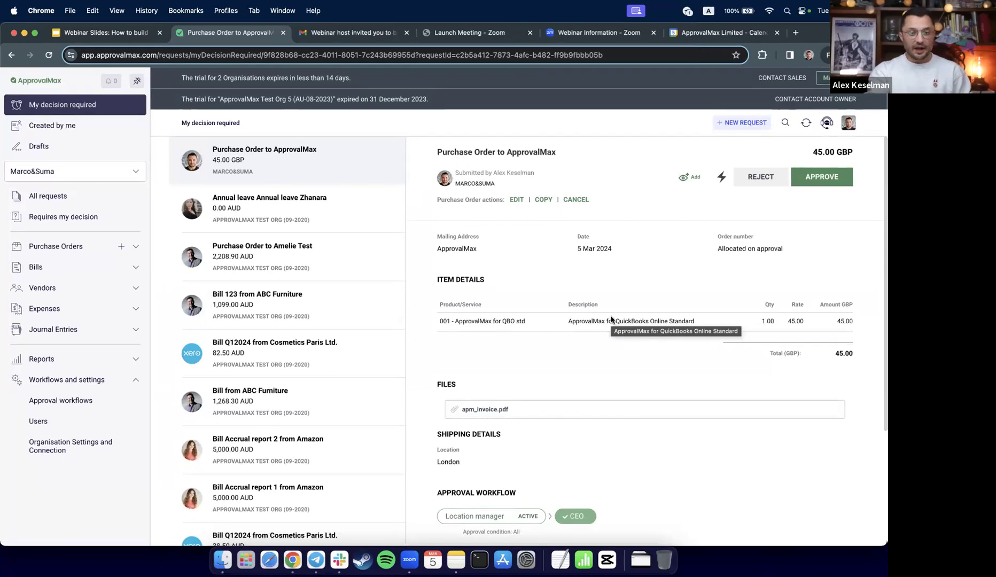
scroll(588, 342, "down", 2)
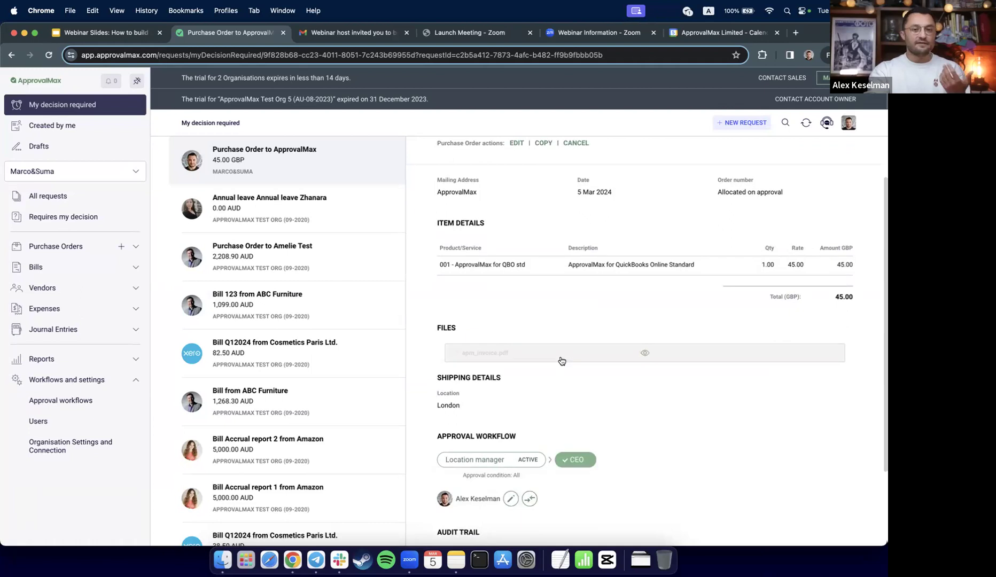
left_click(565, 357)
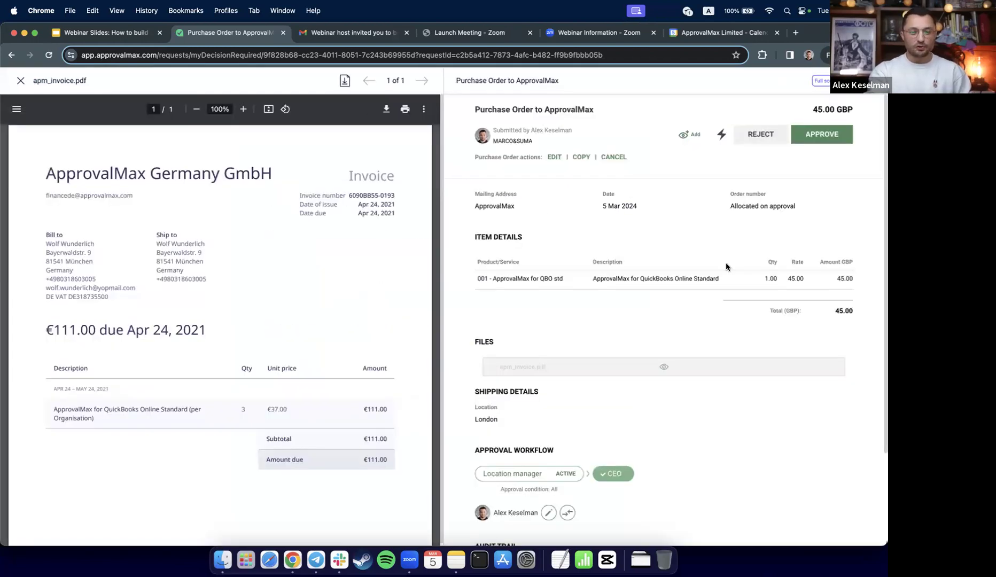
scroll(727, 263, "down", 3)
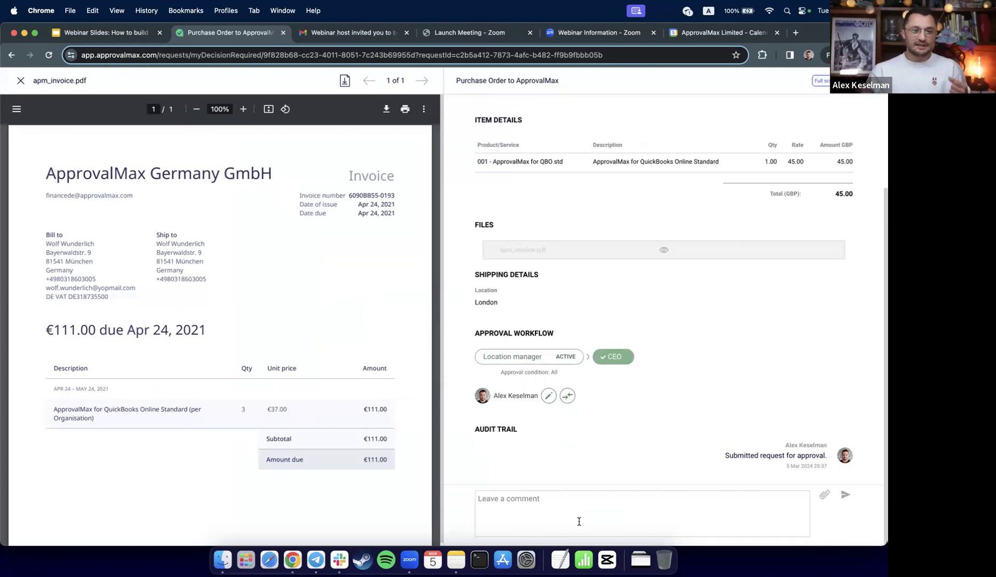
left_click(21, 81)
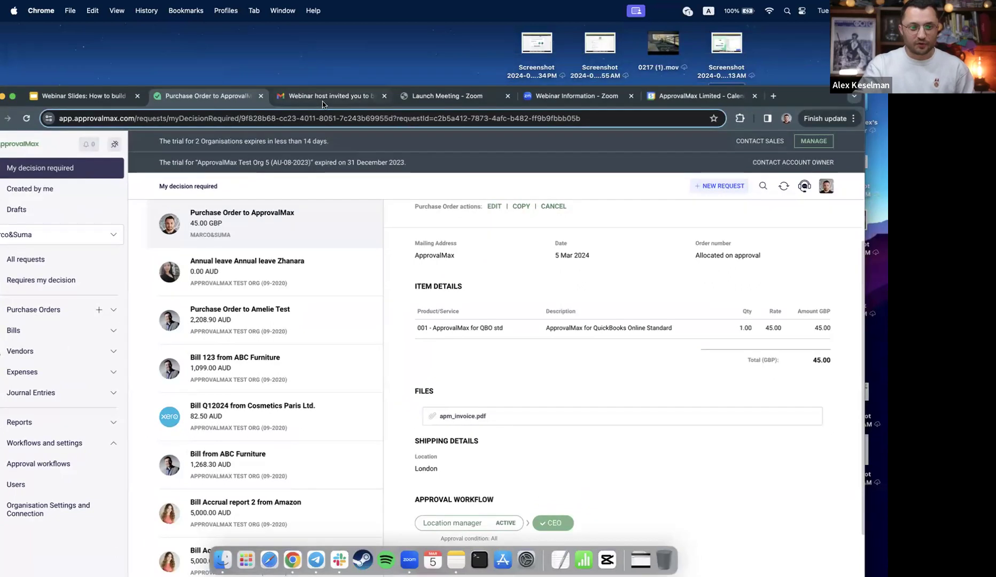
Switch to Gmail and read the approval request email for the purchase order to ApprovalMax, including its workflow and decision options.
key("ctrl+Tab")
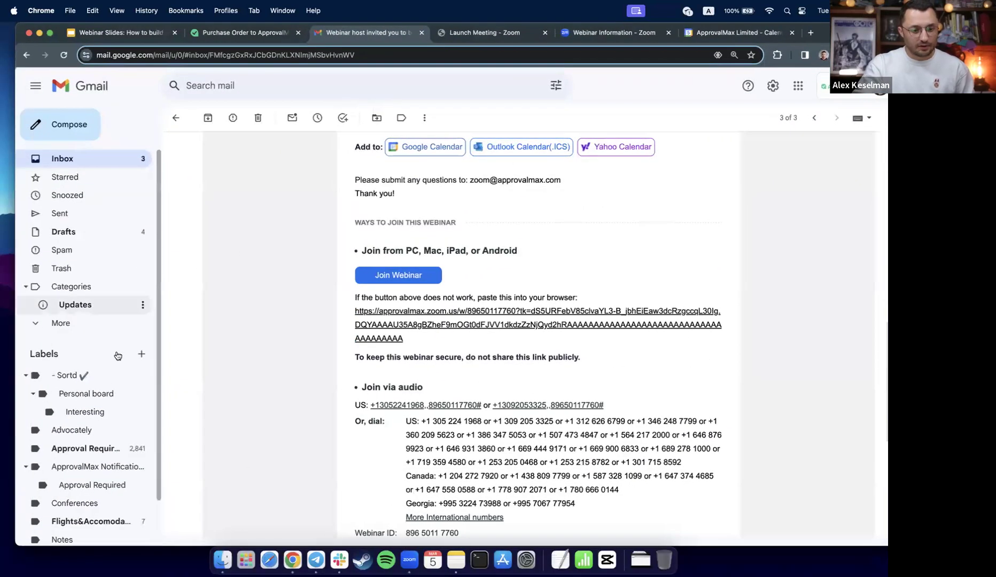
left_click(95, 450)
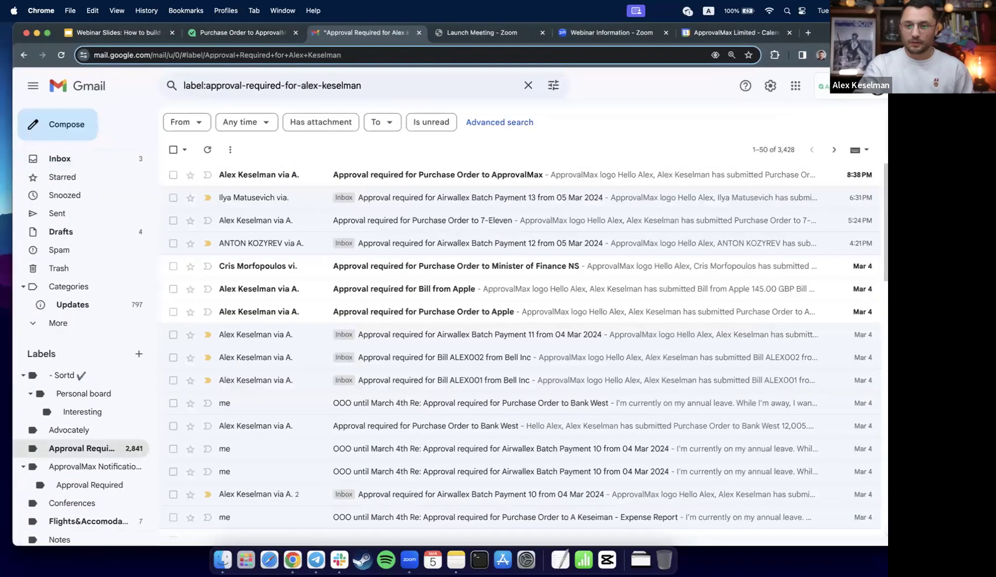
left_click(286, 175)
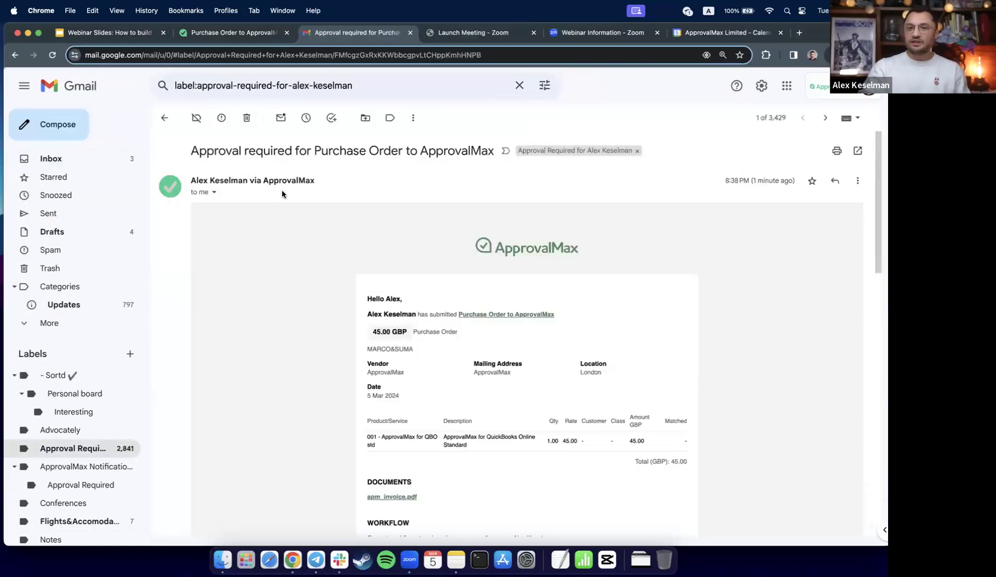
key("super+equal")
key("super+equal")
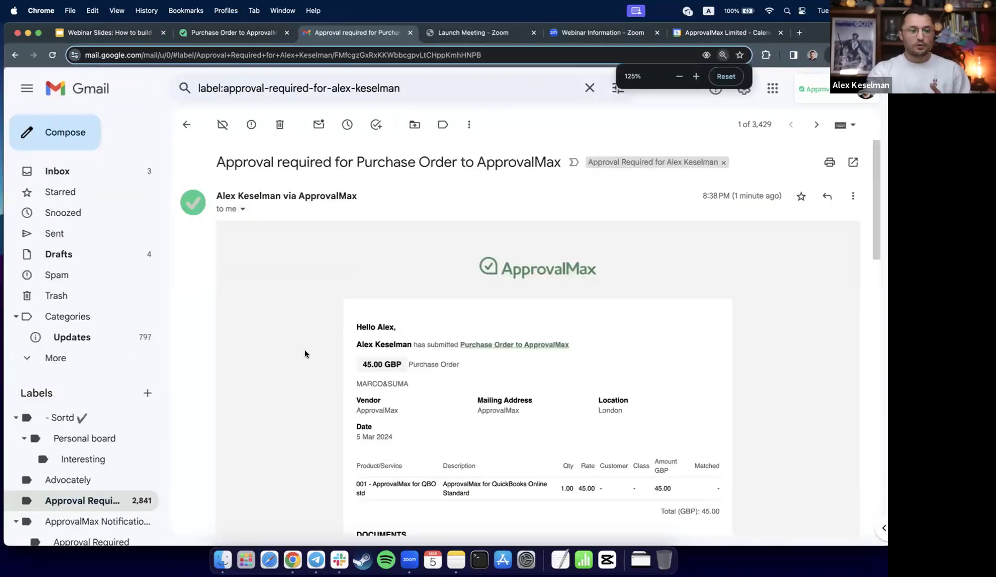
scroll(306, 354, "down", 3)
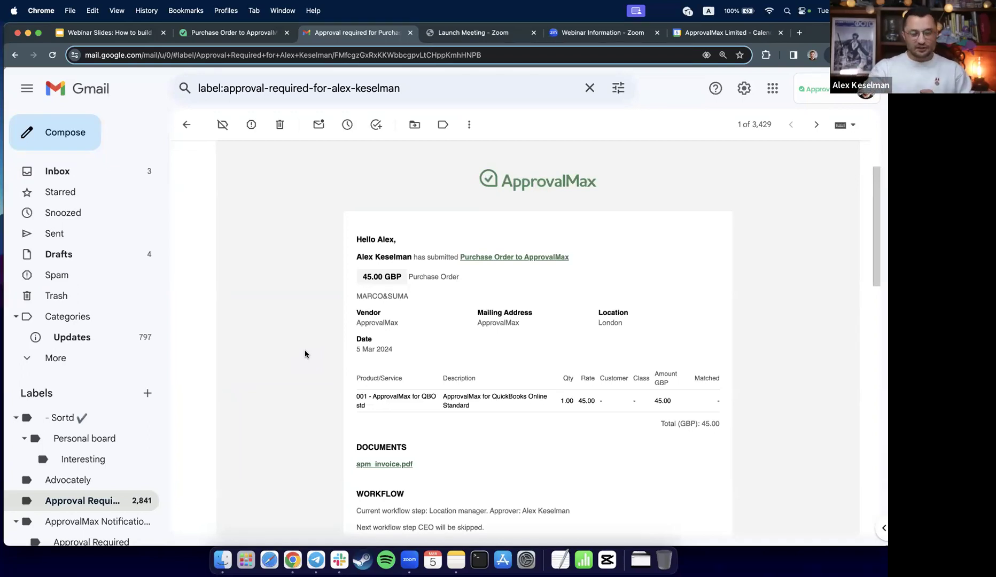
scroll(445, 260, "down", 3)
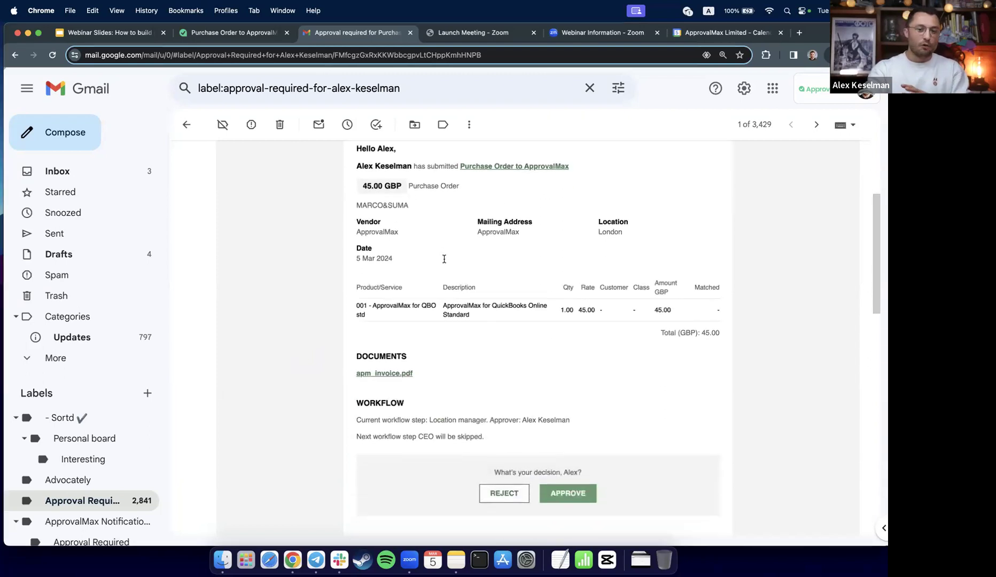
scroll(445, 259, "down", 1)
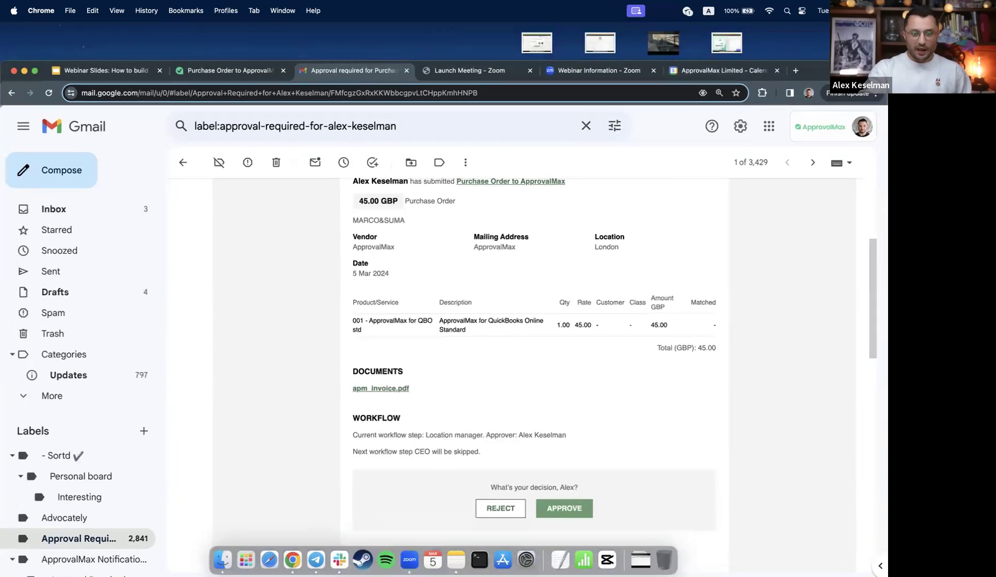
Switch back to ApprovalMax and examine the pending purchase order's details and approval workflow.
left_click(235, 70)
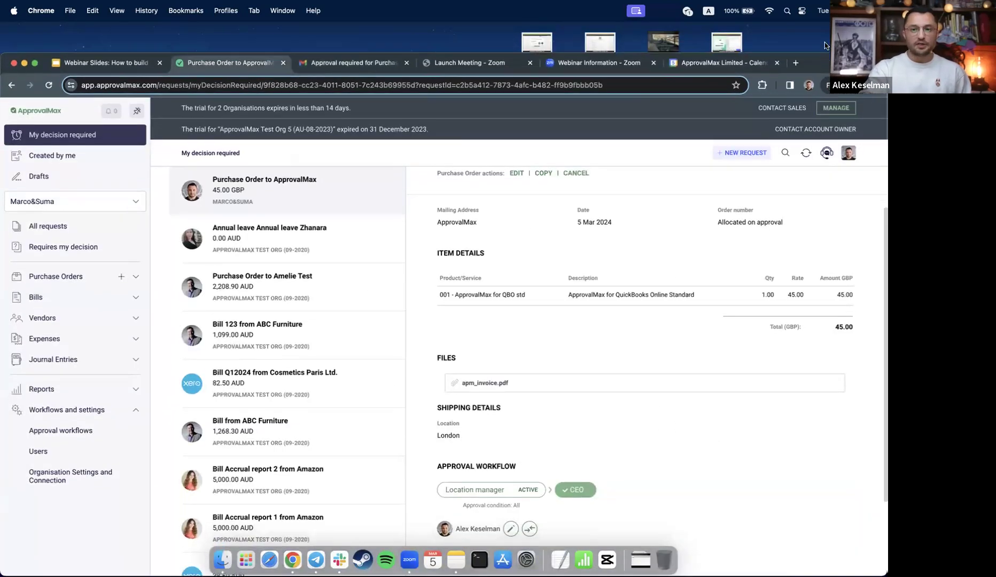
scroll(651, 247, "up", 2)
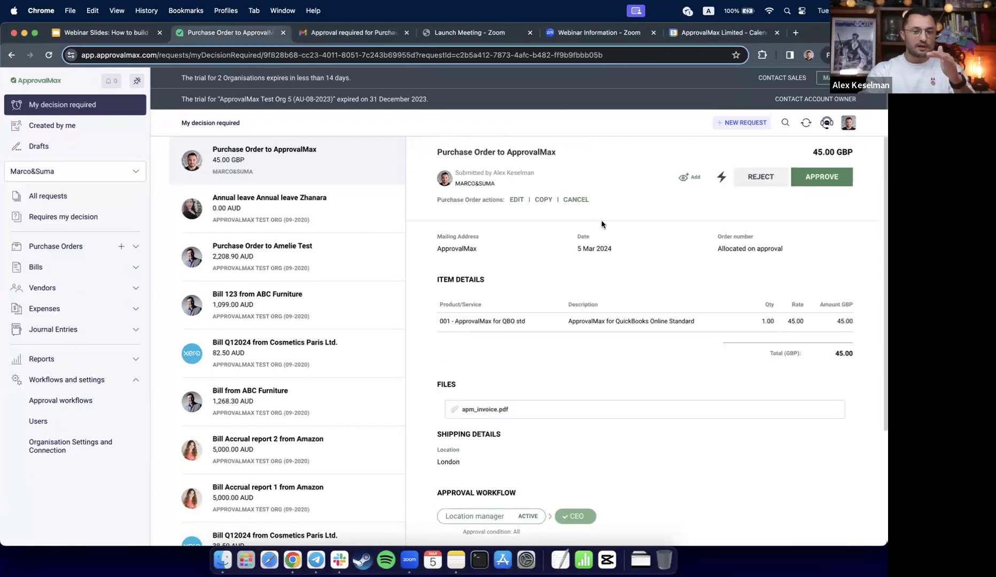
scroll(600, 355, "down", 2)
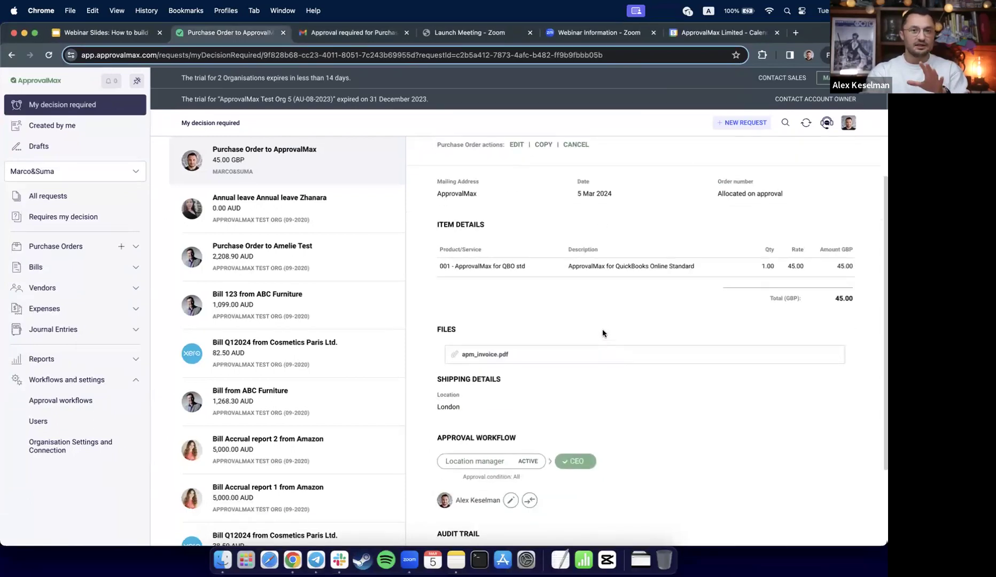
Check the pending purchase order to ApprovalMax down to its audit trail, and approve it.
scroll(602, 384, "down", 3)
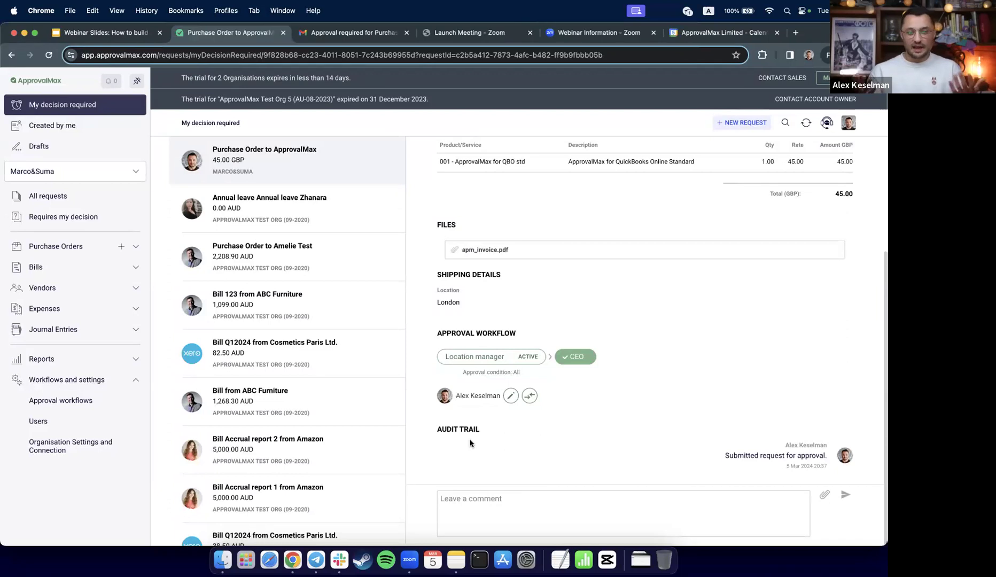
scroll(588, 342, "up", 3)
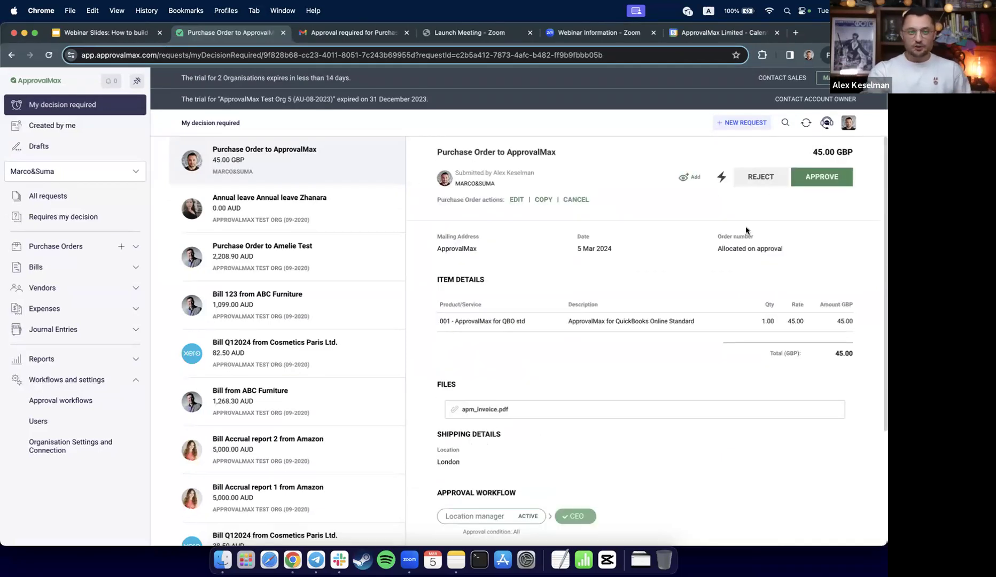
left_click(816, 181)
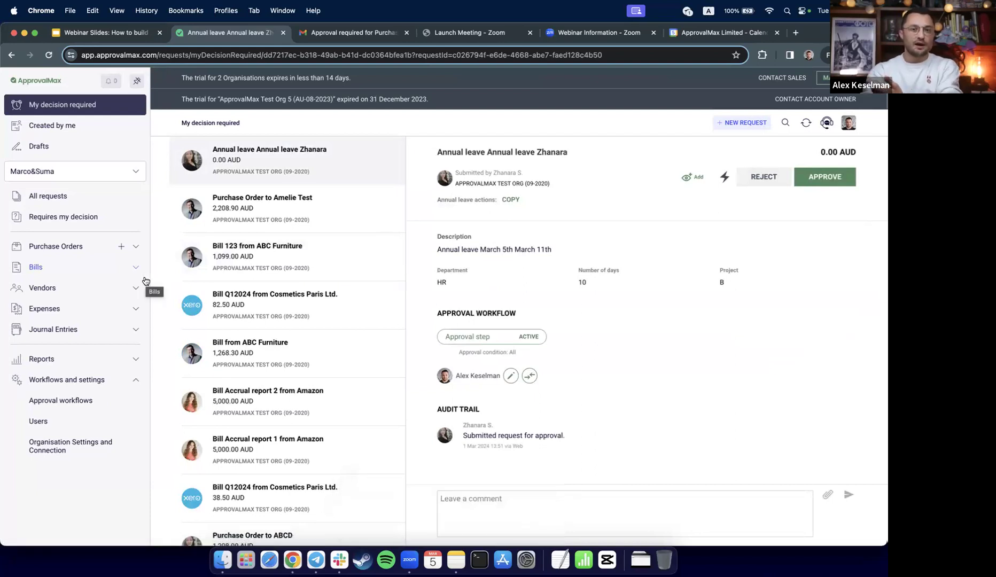
List the approved purchase orders and highlight the order number in the title of the one to ApprovalMax.
left_click(53, 247)
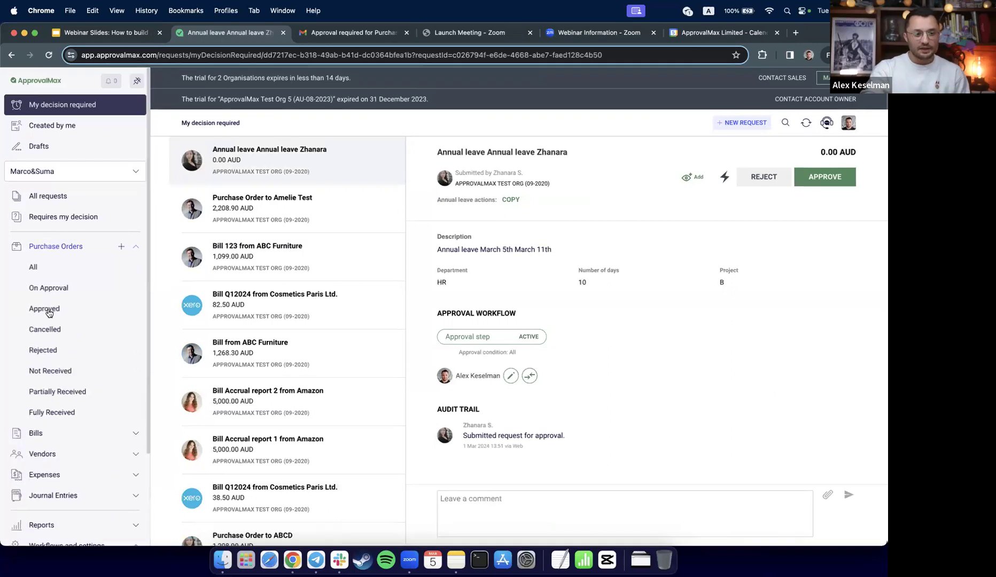
left_click(62, 315)
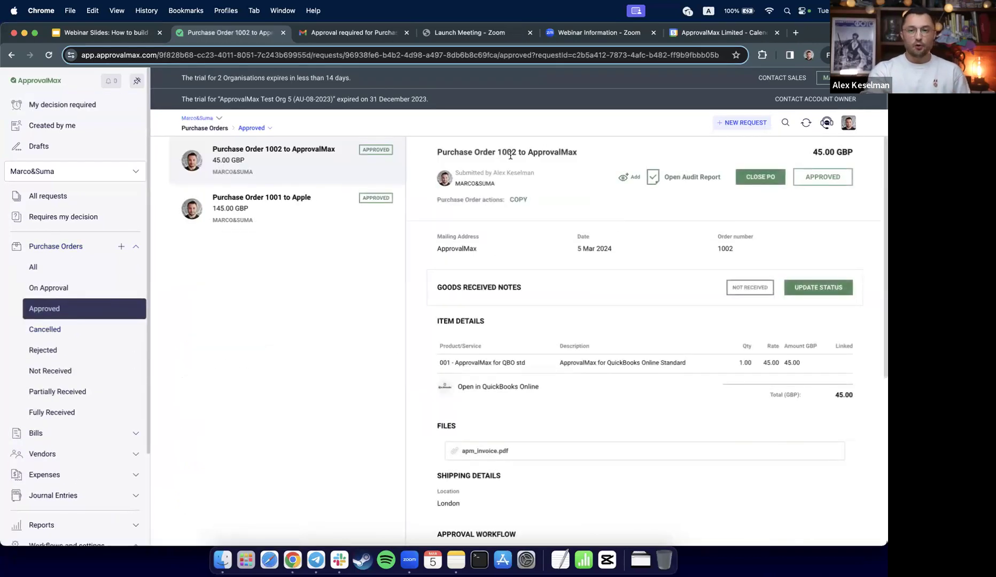
left_click_drag(496, 151, 517, 150)
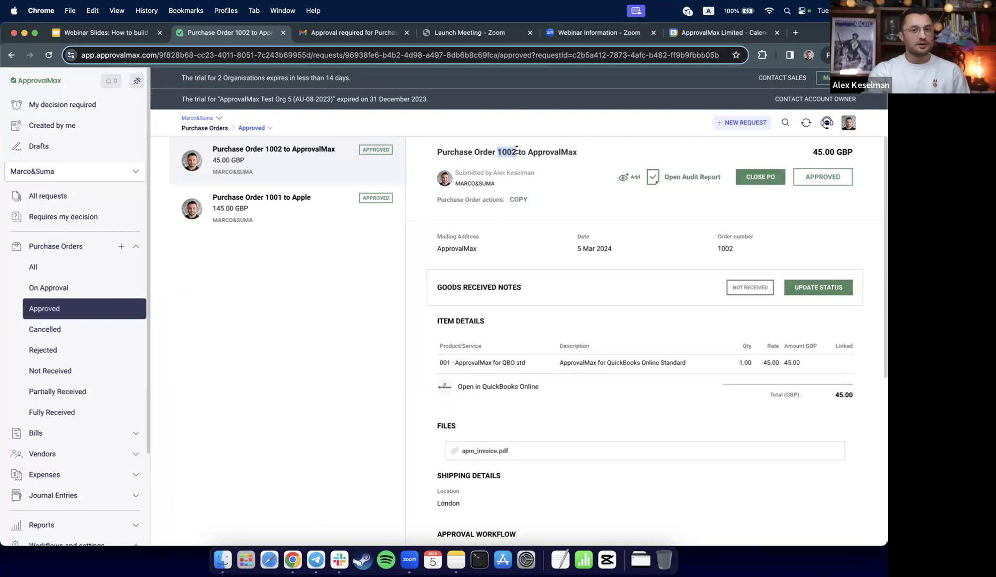
View the approved purchase order's audit report in full screen, enlarge it to 150% to read the approval log, and close it.
left_click(692, 178)
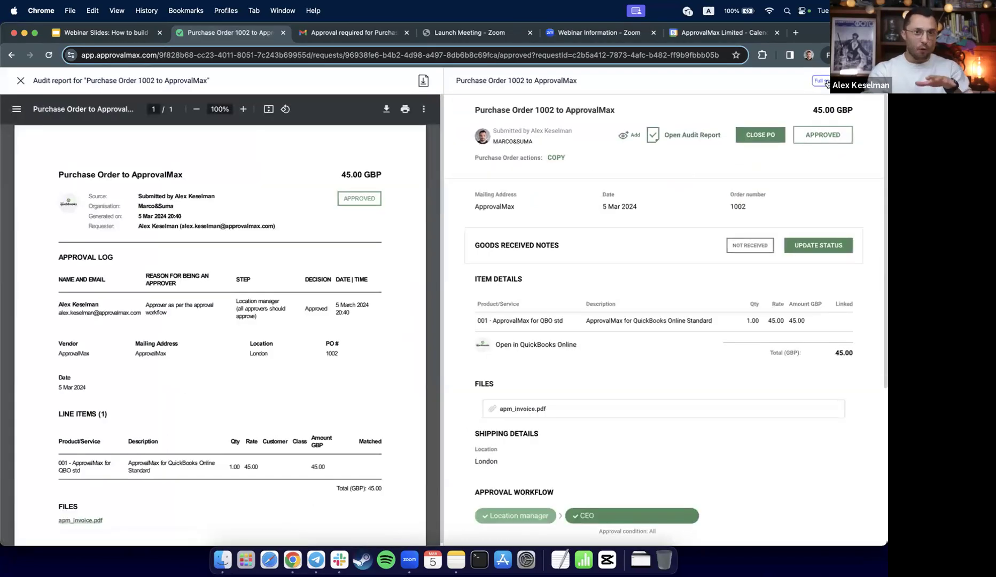
left_click(821, 81)
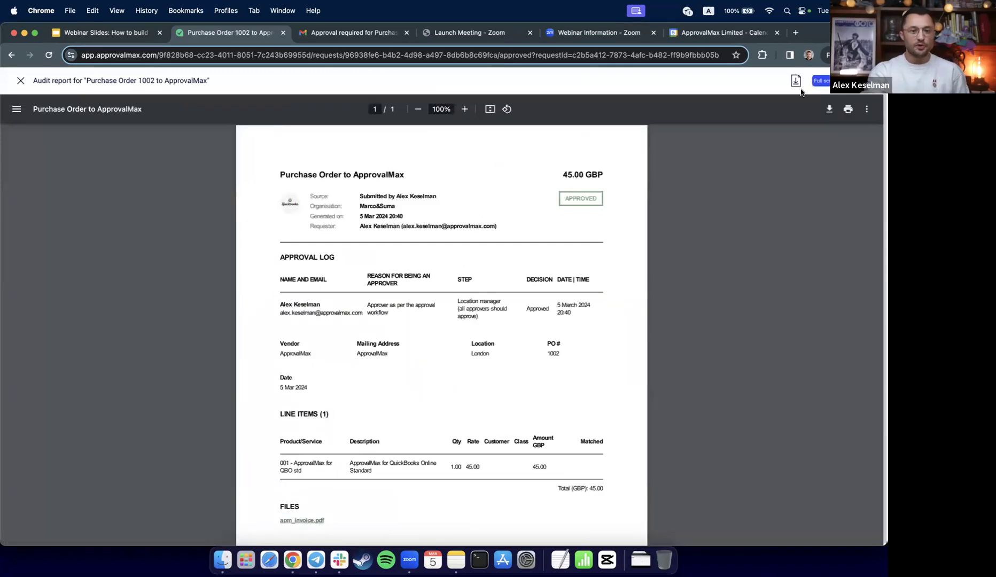
left_click(466, 109)
left_click(466, 110)
left_click(465, 109)
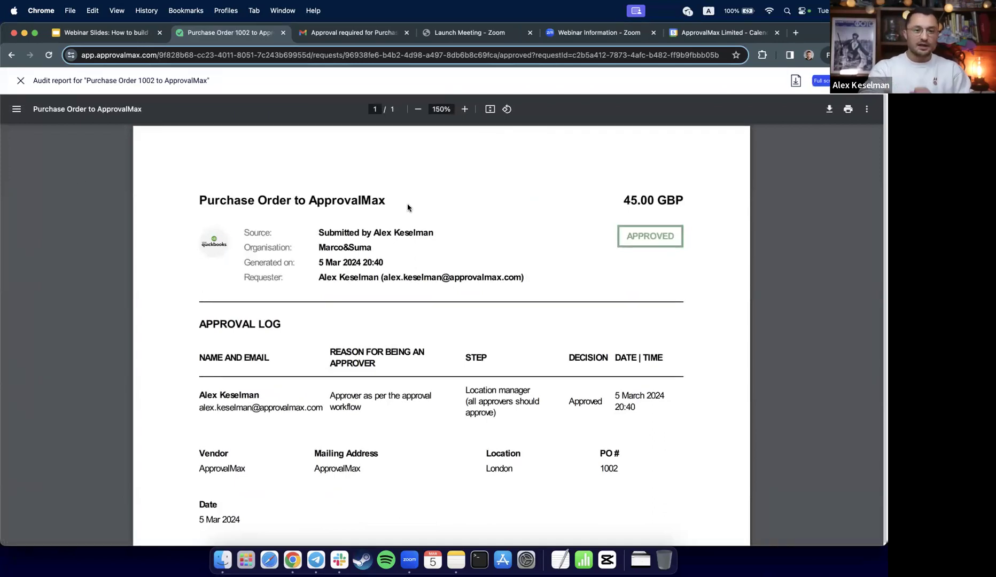
left_click(19, 80)
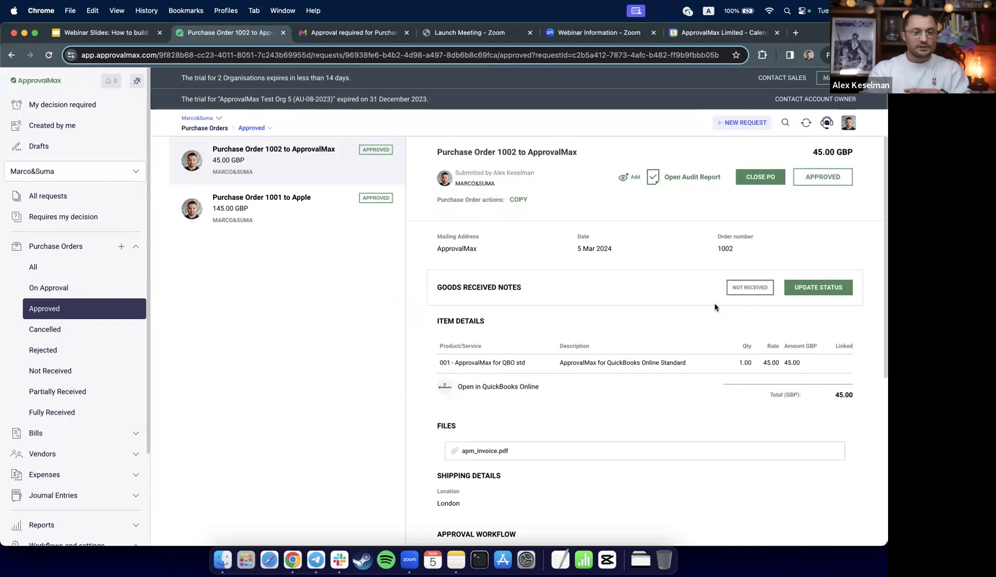
Examine the approved purchase order's QuickBooks Online link, attached file, approval workflow and audit trail.
scroll(716, 308, "down", 3)
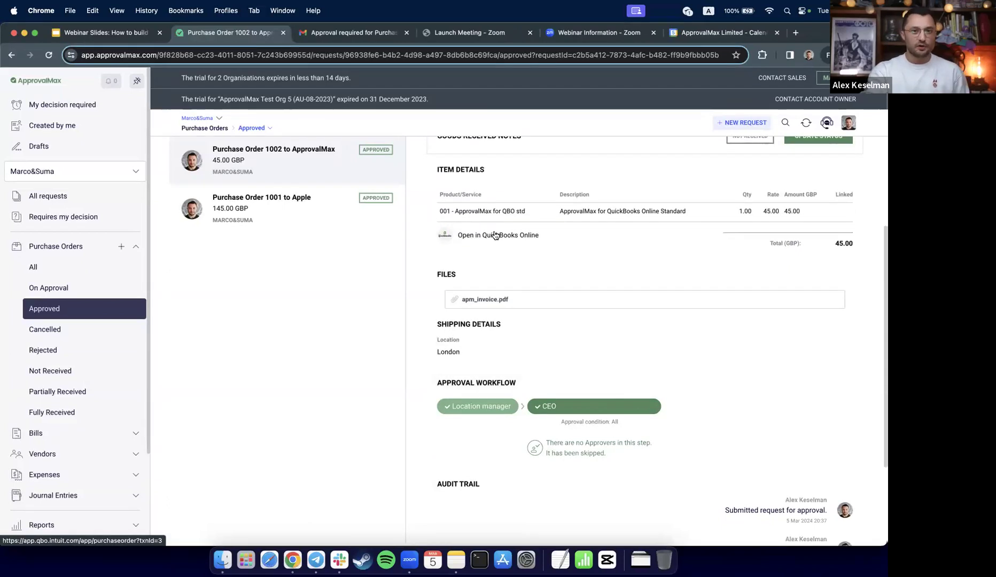
mouse_move(556, 298)
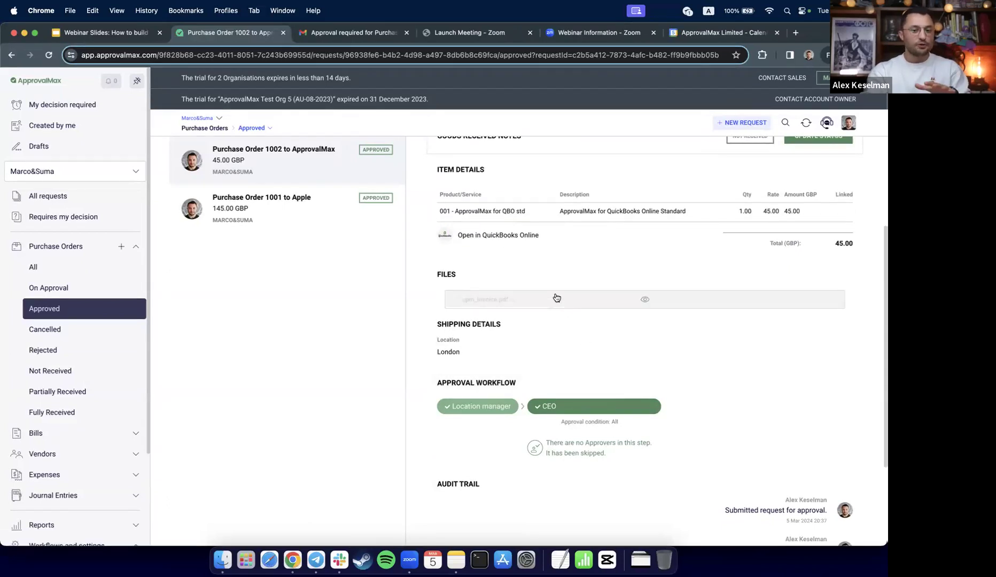
scroll(563, 347, "down", 3)
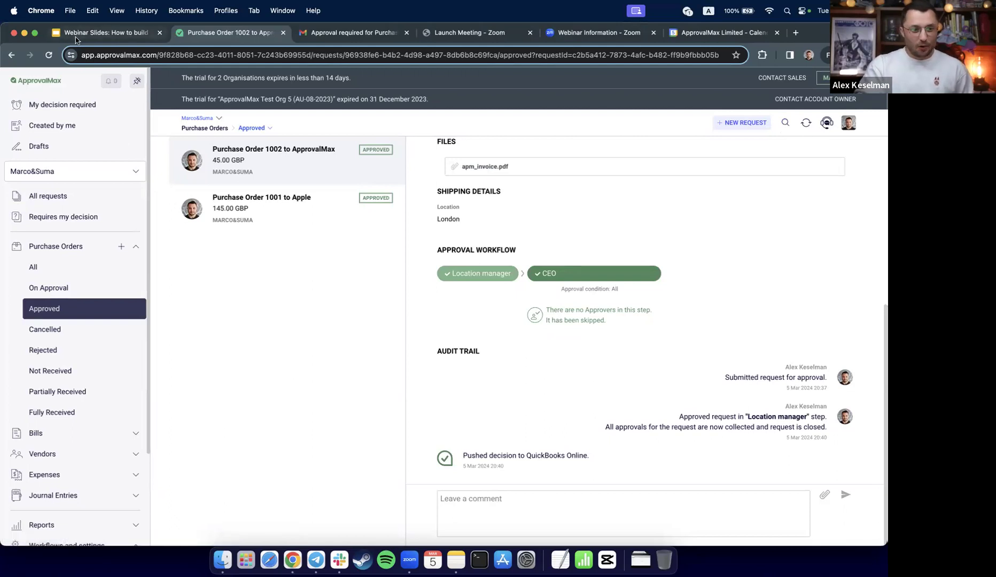
Switch to the webinar deck in Google Slides, start the slideshow from the Product demo slide and advance to Poll 4.
left_click(102, 33)
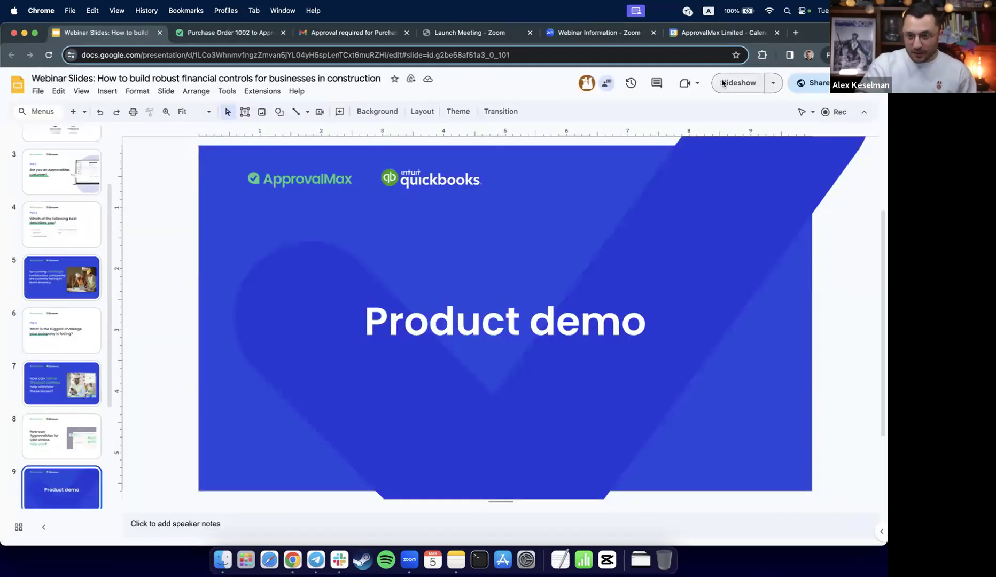
left_click(723, 83)
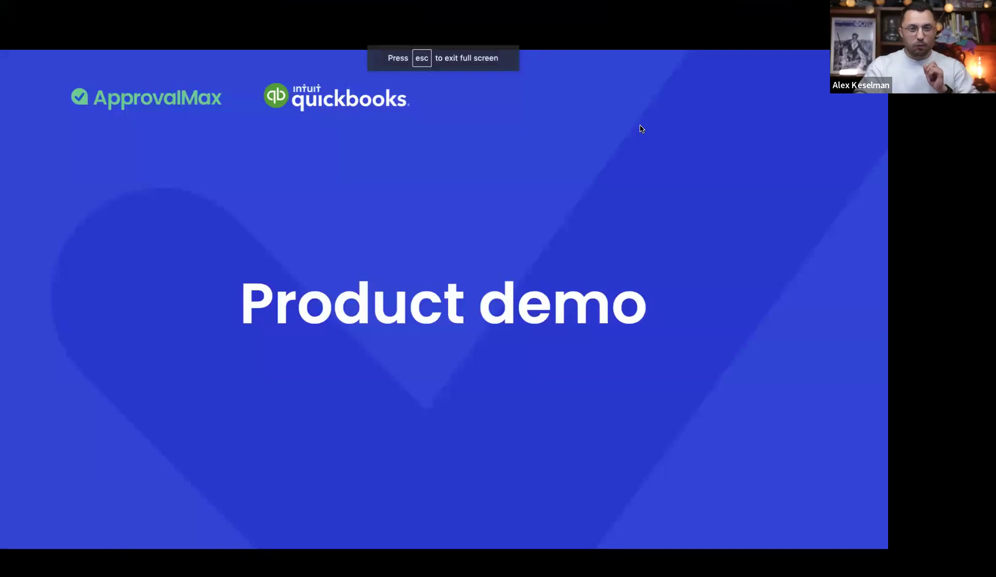
key("Right")
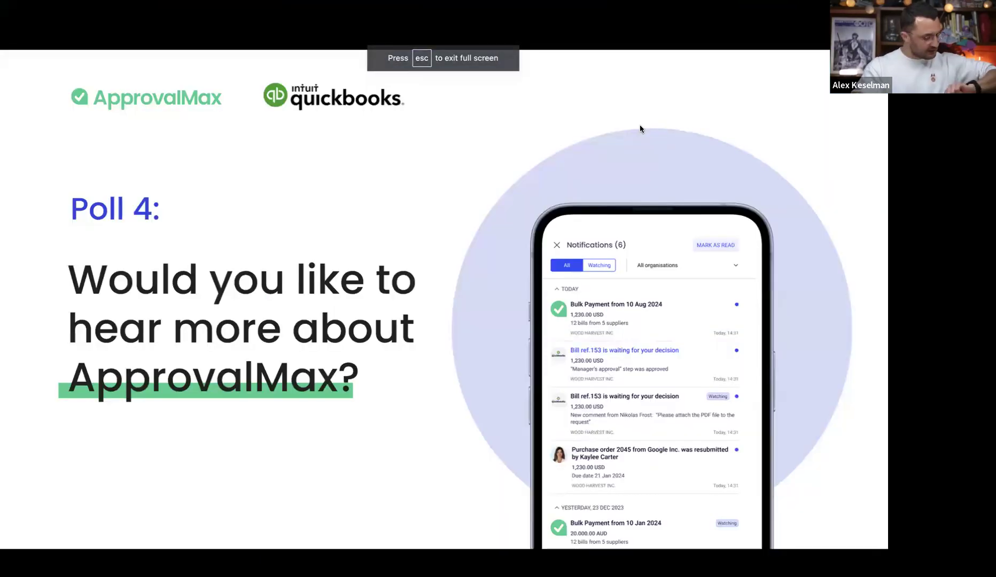